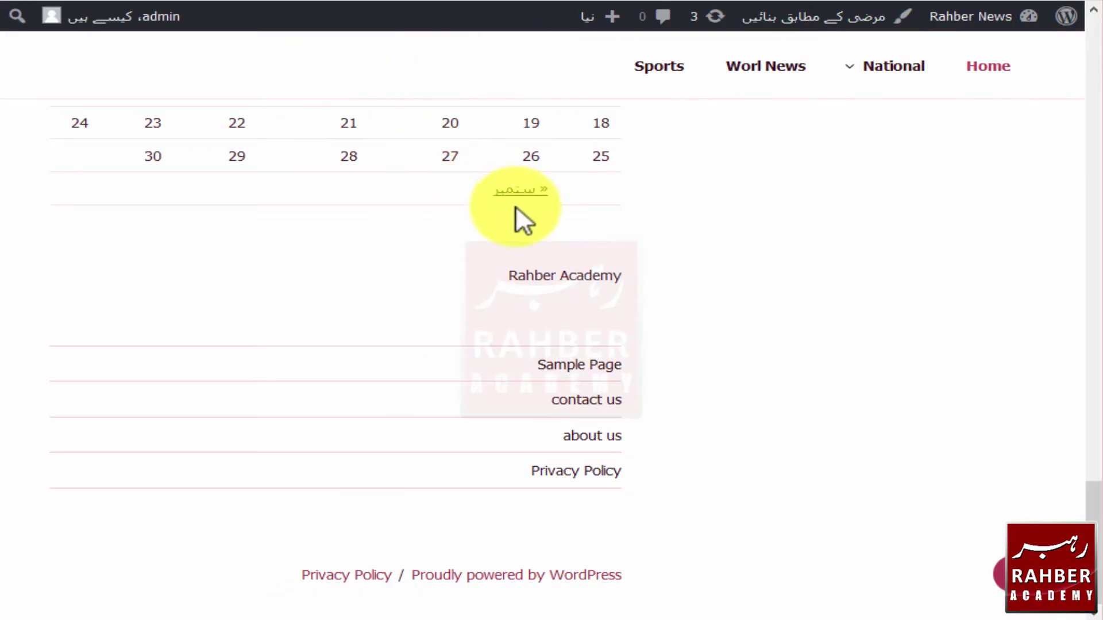
- Reload the site's homepage and look over its header, posts and sidebar
scroll(515, 205, up, 10)
scroll(515, 206, down, 10)
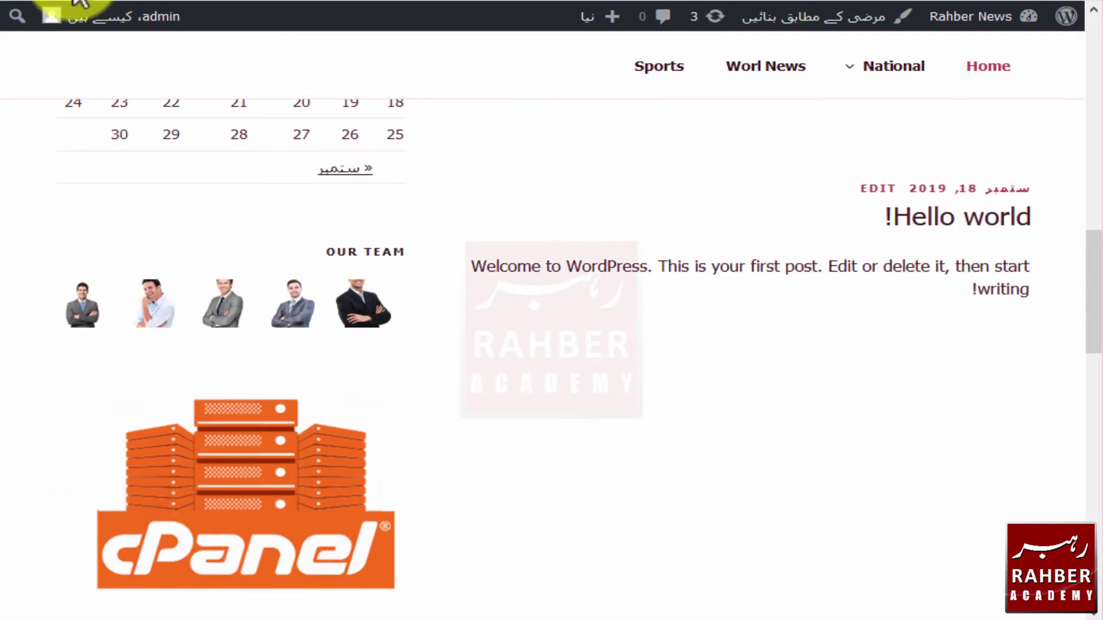
click(95, 2)
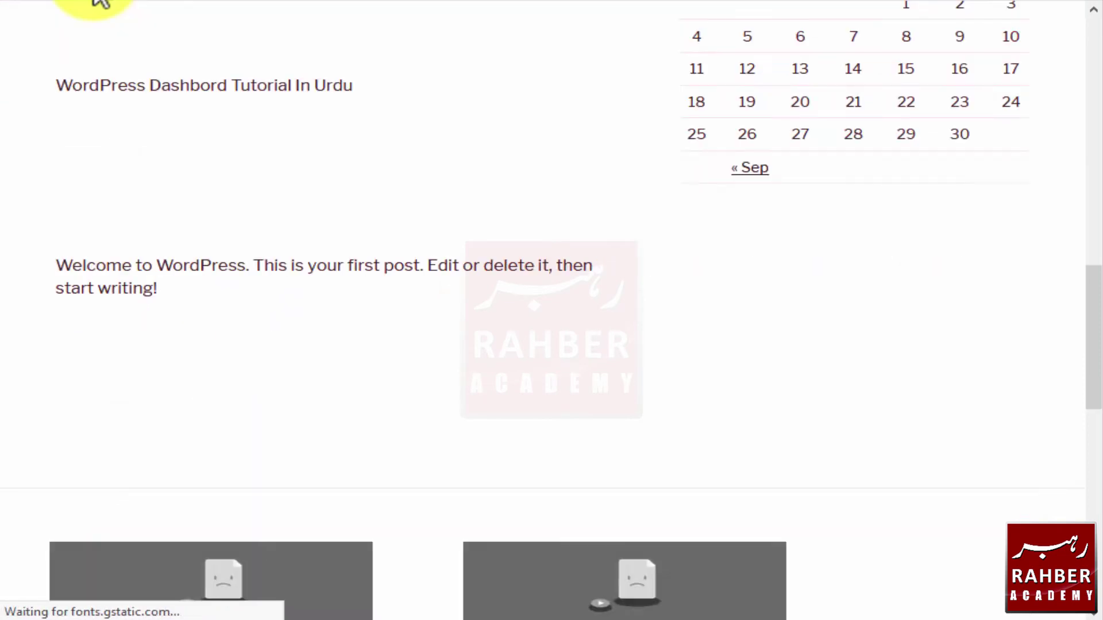
scroll(514, 164, up, 12)
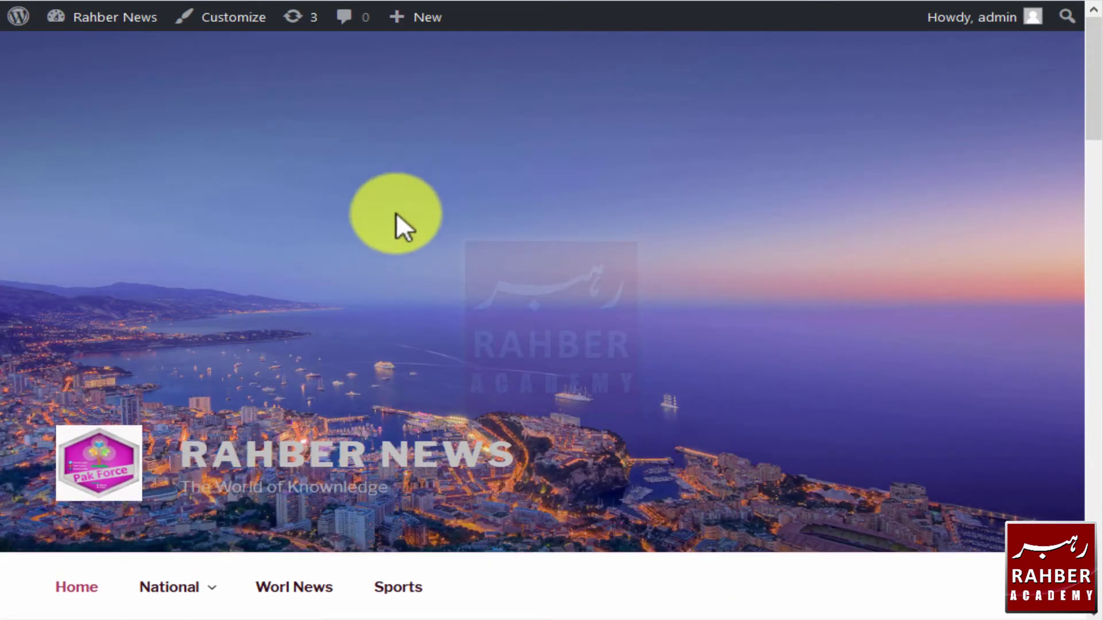
scroll(264, 196, down, 6)
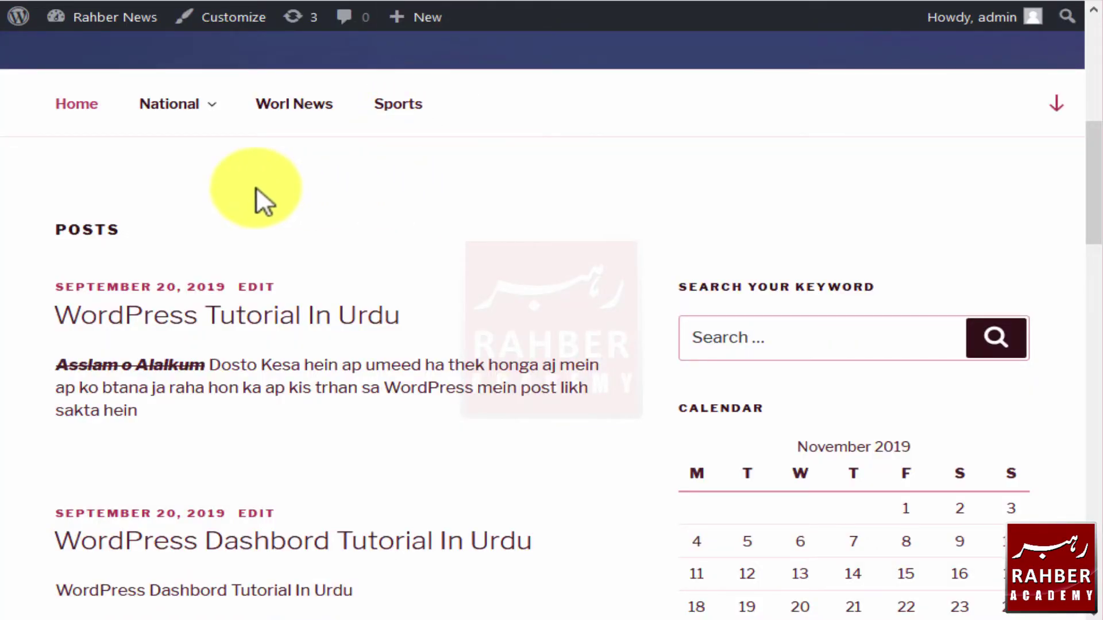
scroll(259, 230, down, 10)
scroll(282, 313, up, 5)
scroll(267, 292, up, 5)
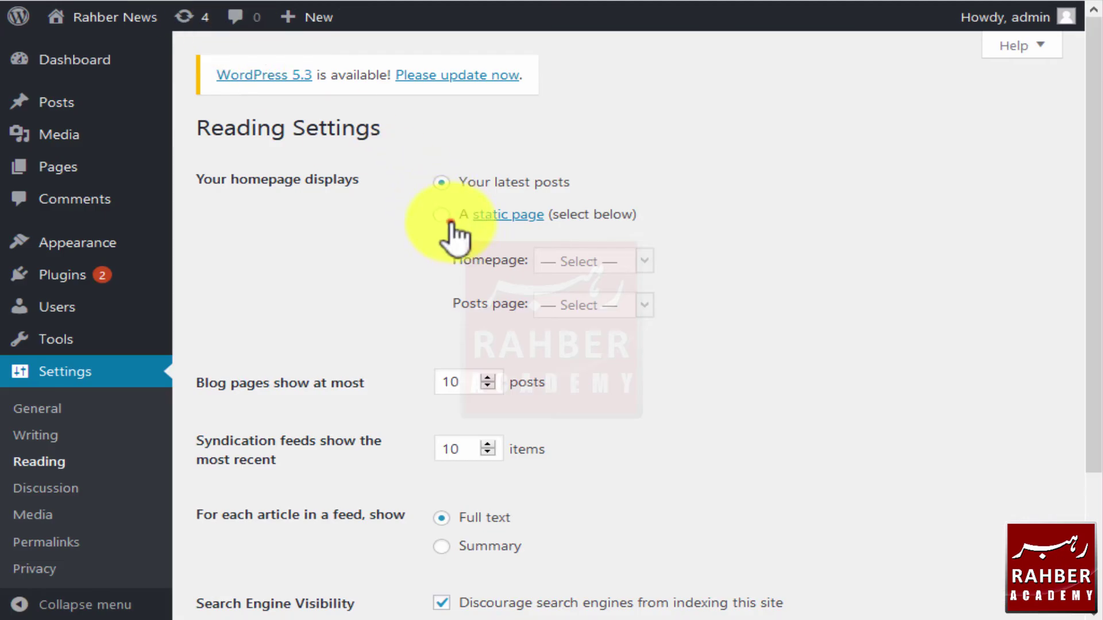
- Inspect the pages offered for a static homepage, and set the homepage display back to the latest posts
click(450, 223)
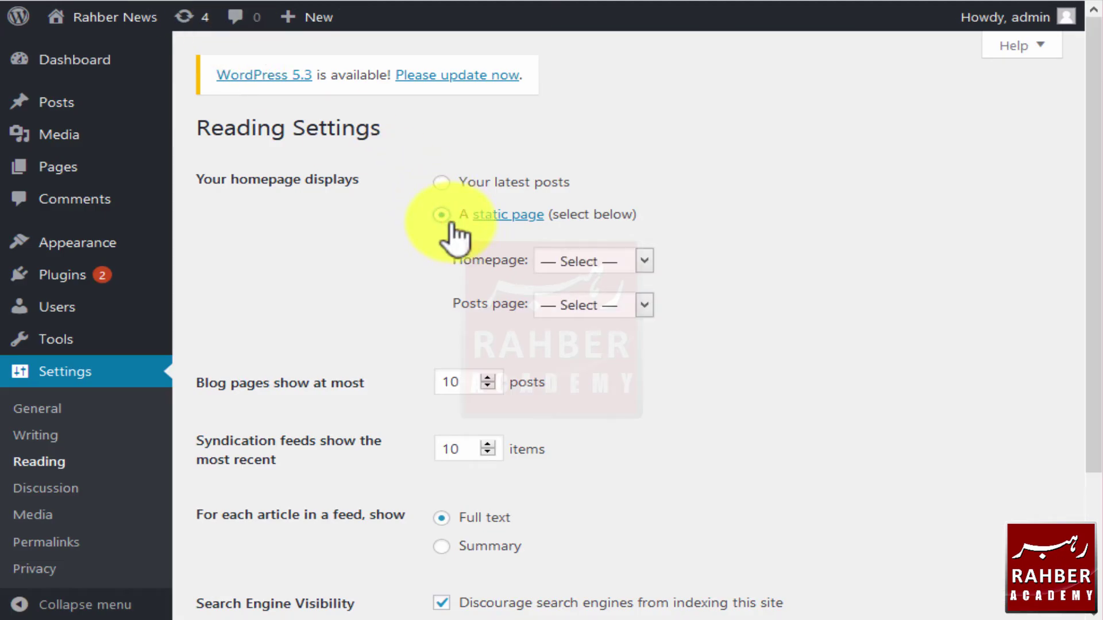
click(592, 265)
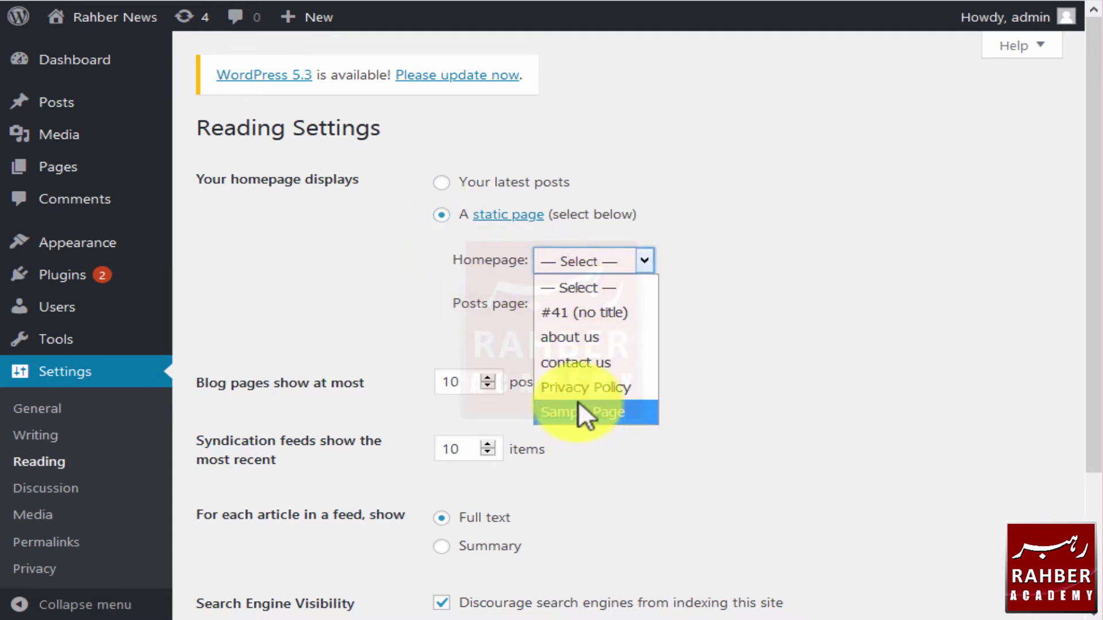
click(685, 273)
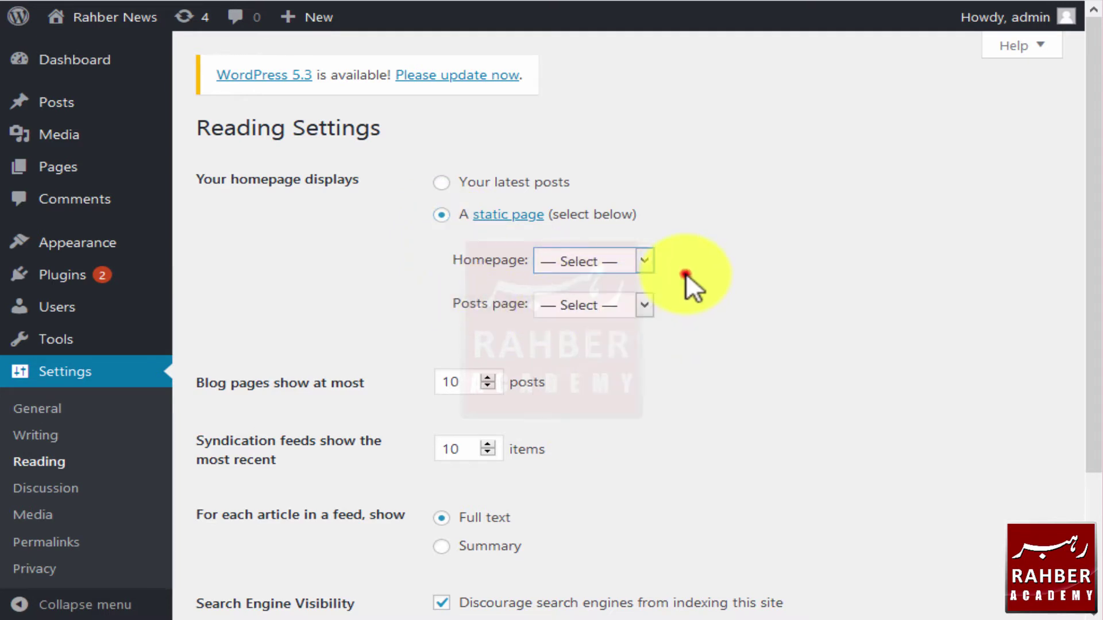
click(443, 188)
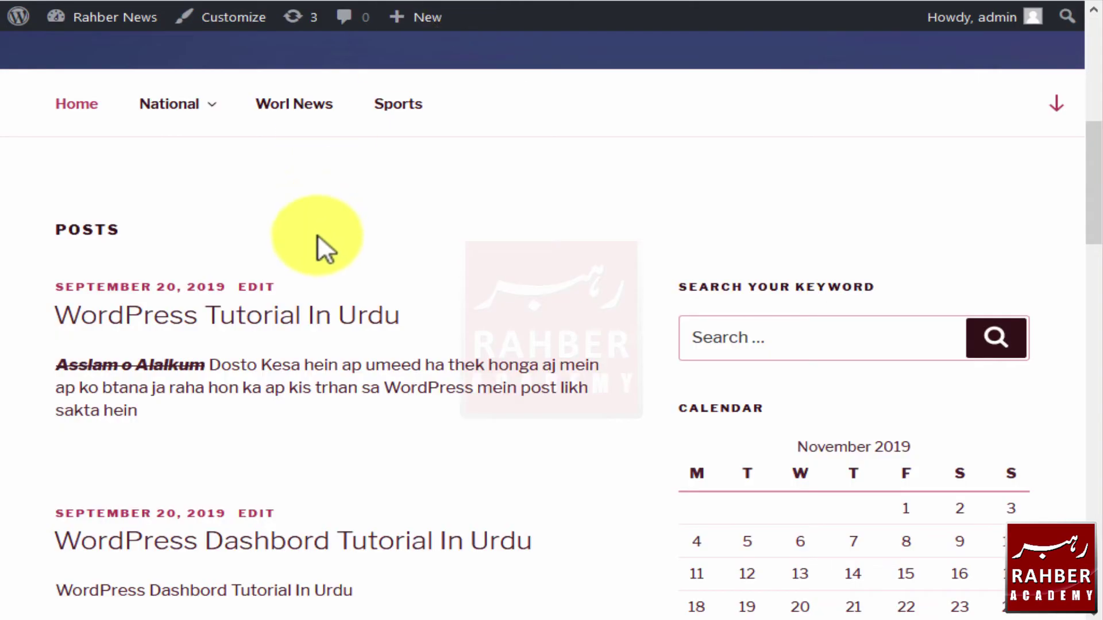
- Examine the homepage's list of posts, sidebar and footer widgets on the live site
scroll(334, 259, down, 7)
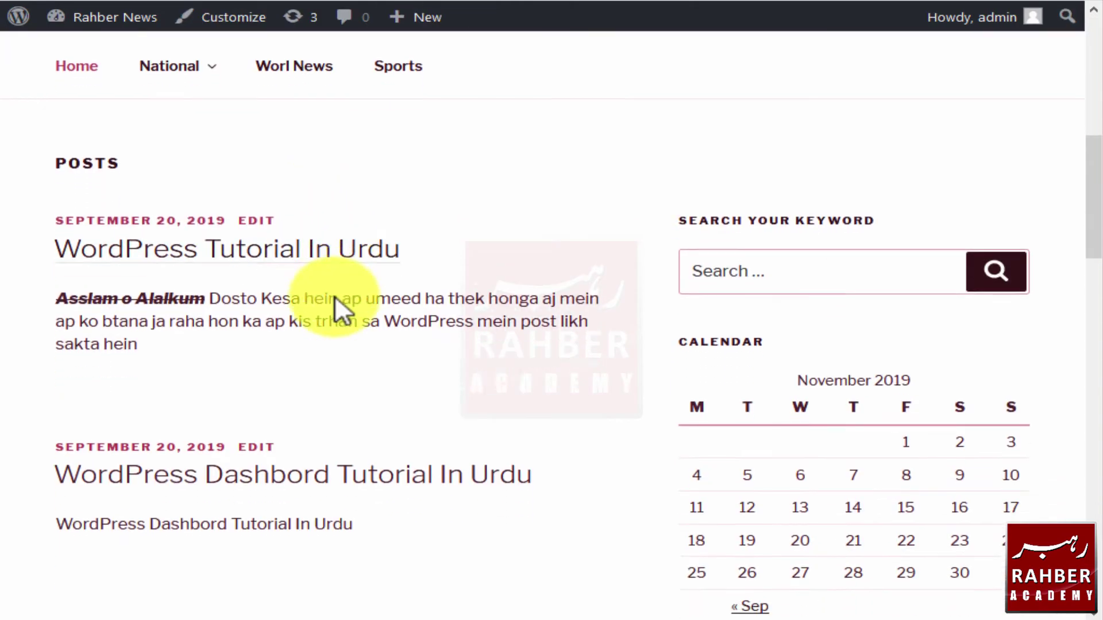
scroll(345, 259, up, 2)
scroll(344, 203, up, 10)
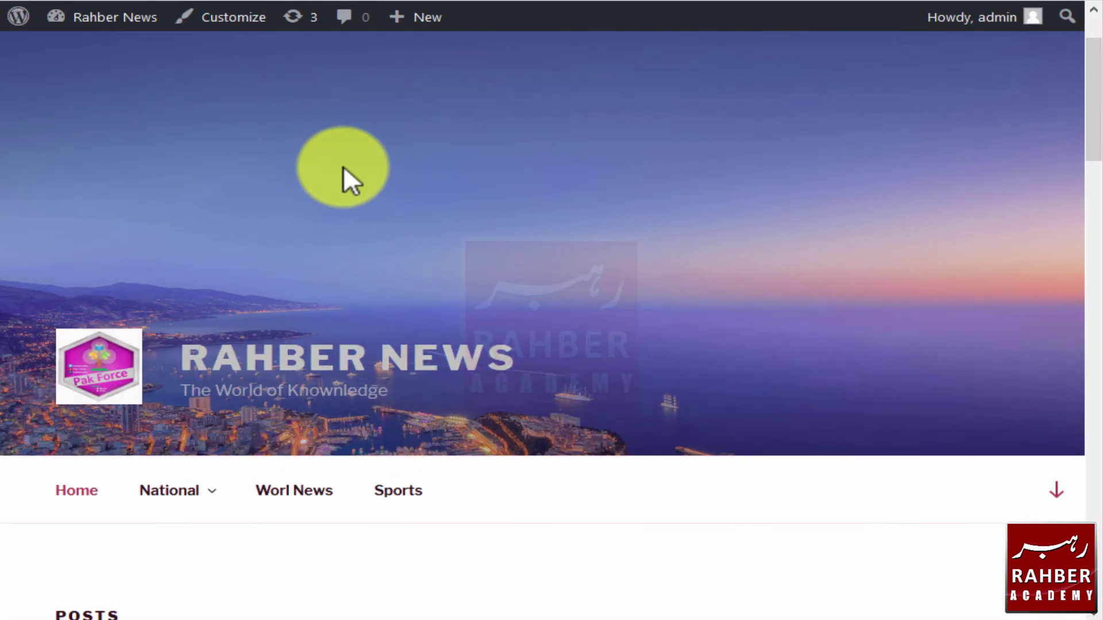
scroll(340, 250, down, 3)
scroll(340, 285, down, 6)
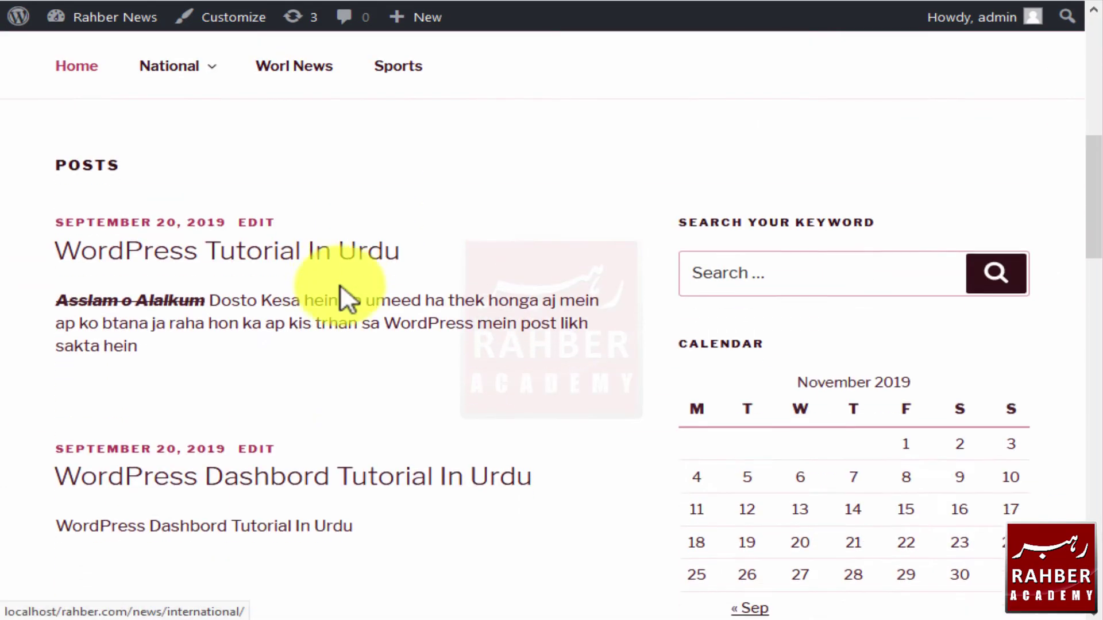
scroll(345, 289, up, 4)
scroll(243, 386, down, 3)
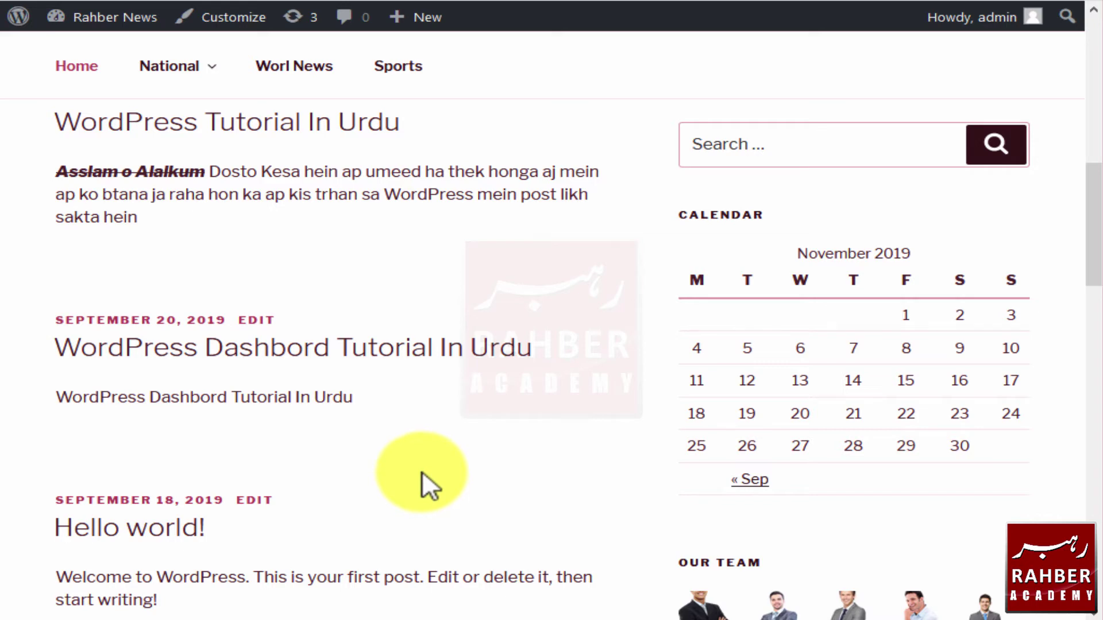
scroll(420, 403, down, 6)
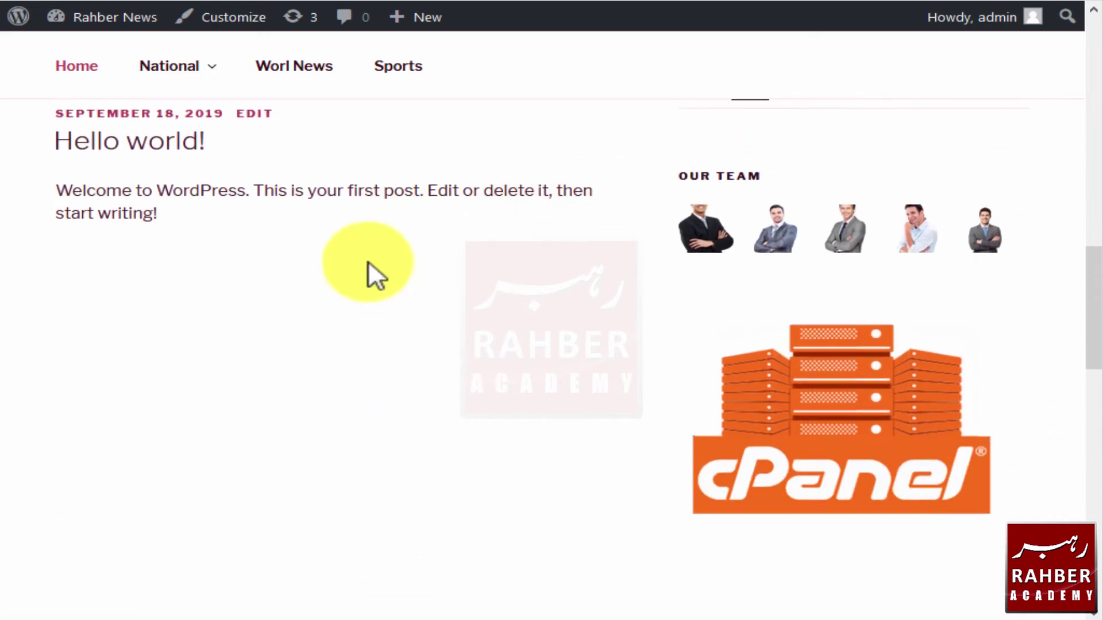
scroll(368, 263, down, 5)
scroll(368, 260, down, 8)
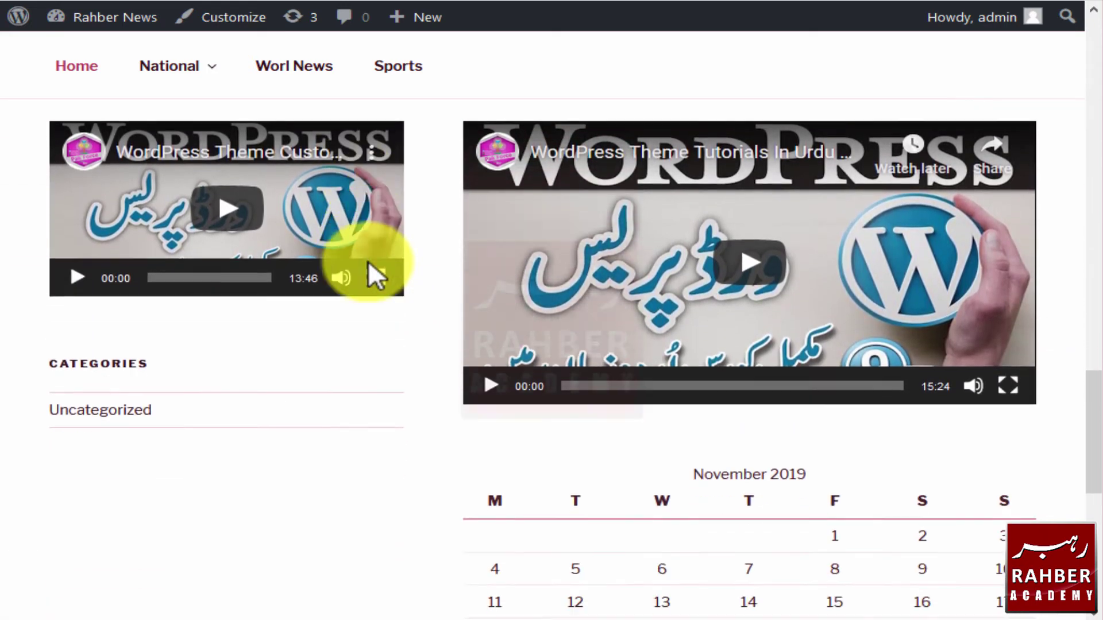
scroll(368, 260, up, 6)
scroll(368, 261, up, 5)
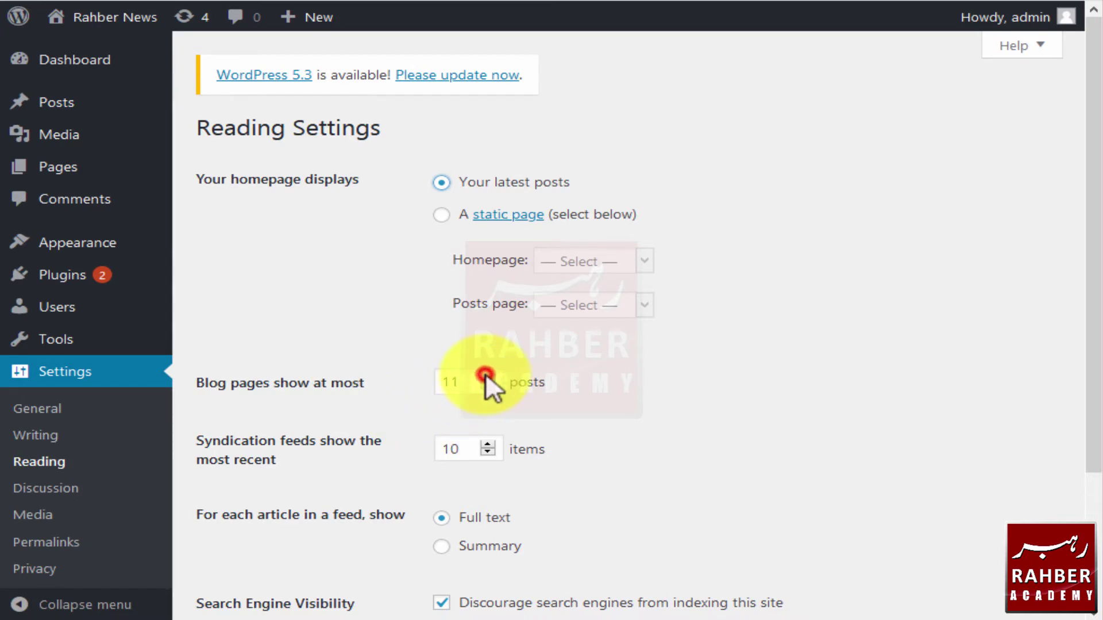
- Set the blog pages to show at most 2 posts and save the reading settings
click(486, 377)
click(484, 382)
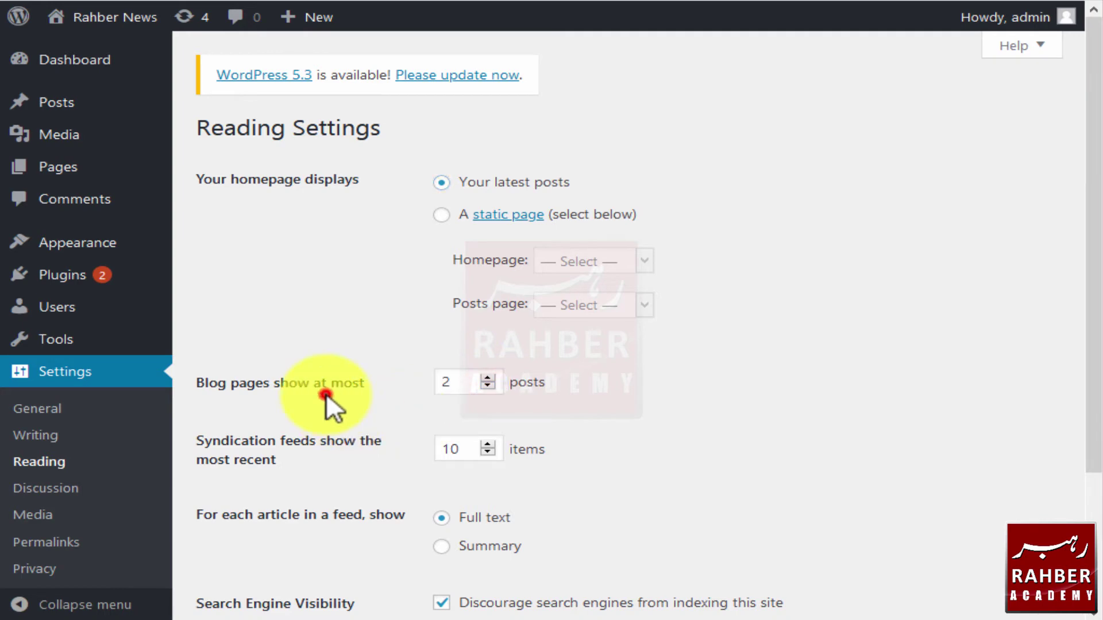
scroll(326, 393, down, 3)
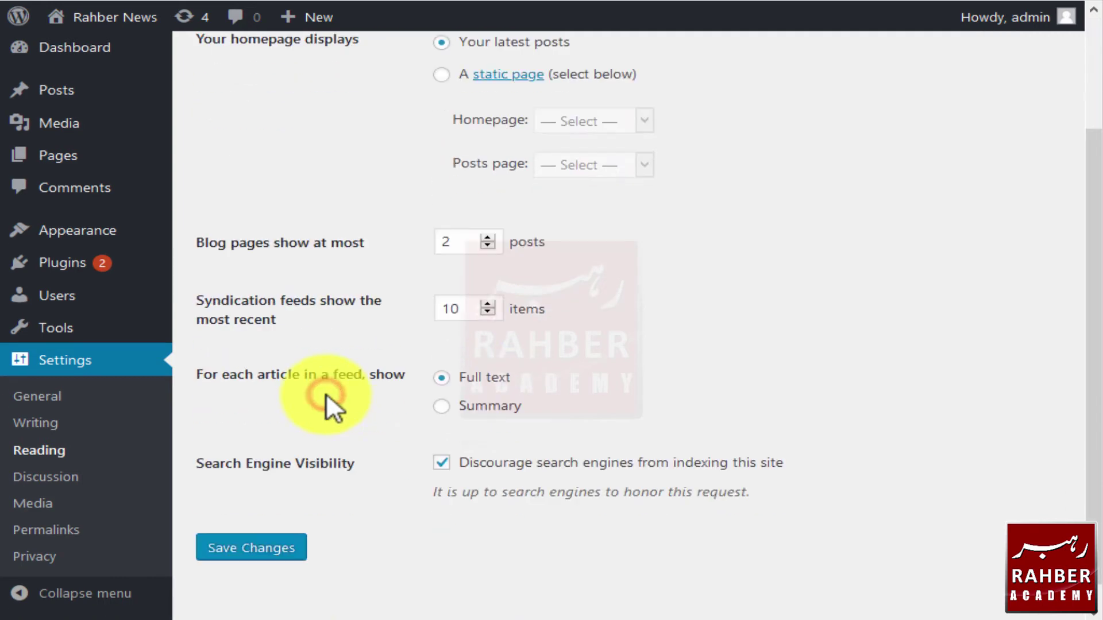
click(247, 524)
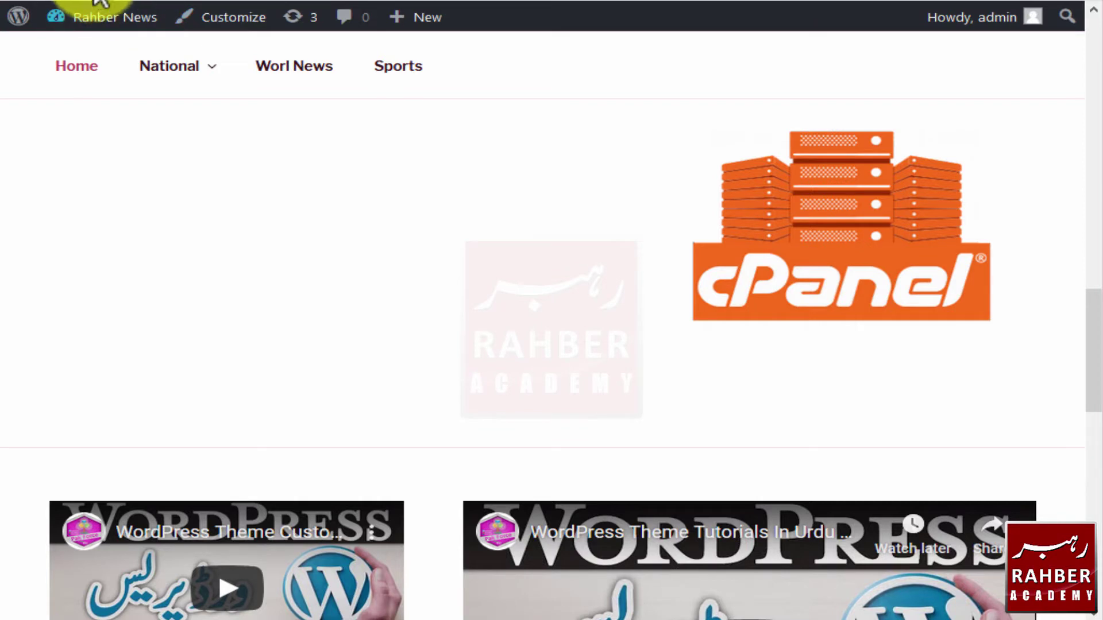
- Check on the live homepage which posts and page navigation appear on the first page
scroll(401, 316, up, 9)
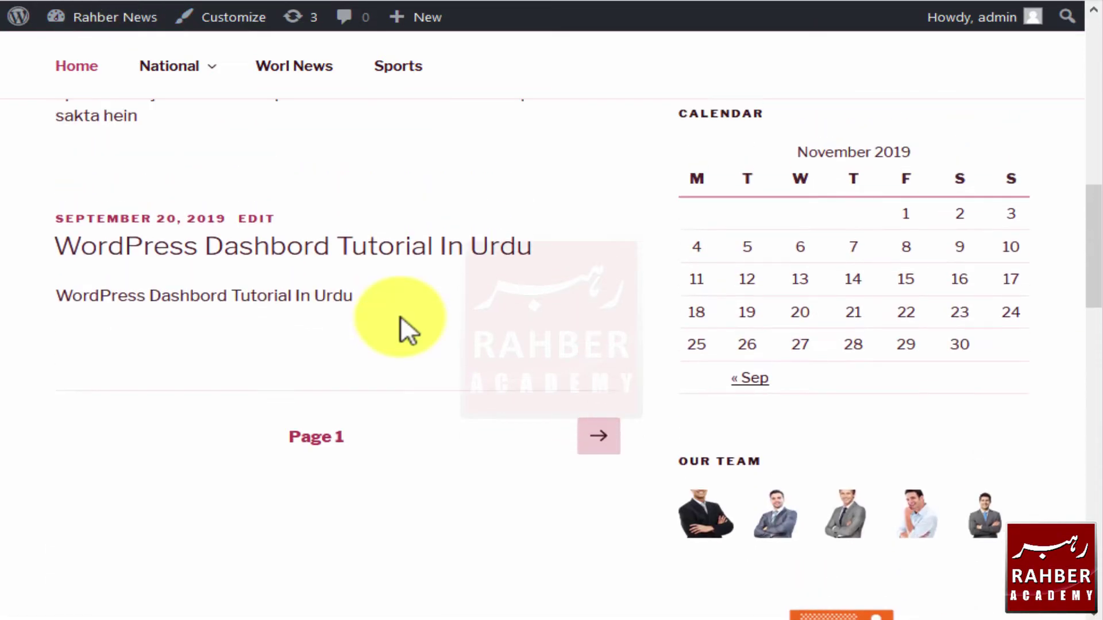
scroll(400, 316, up, 3)
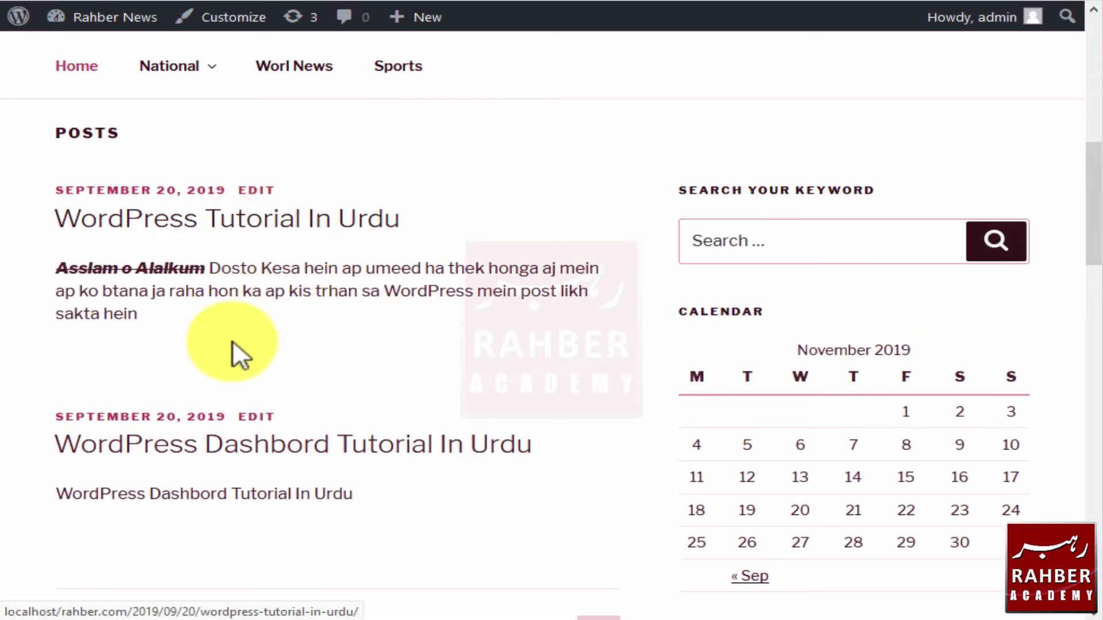
scroll(224, 456, down, 2)
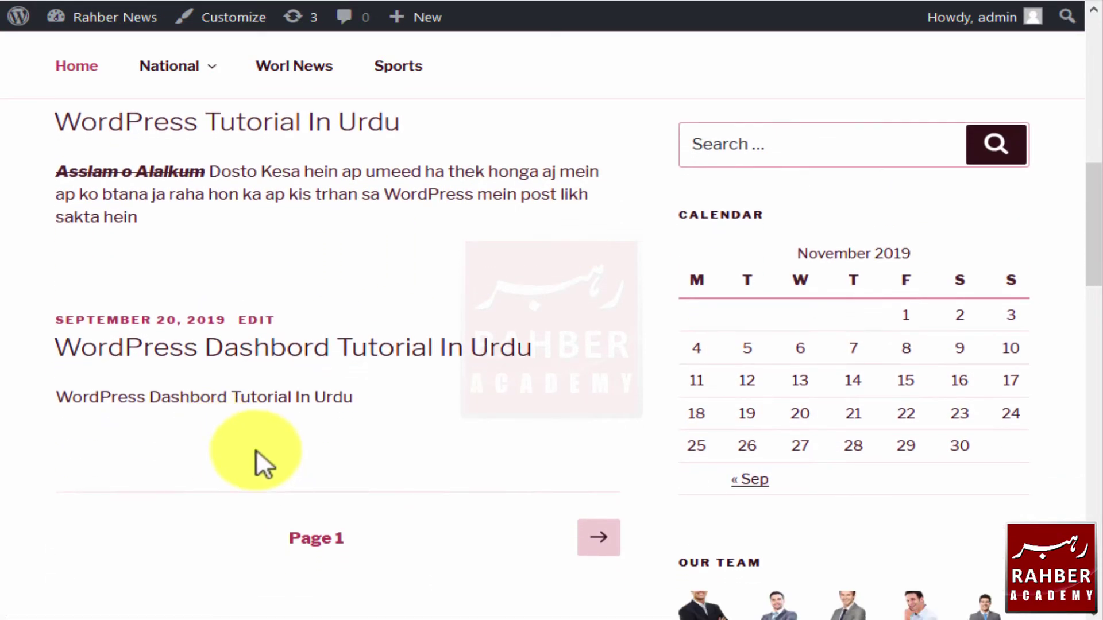
double_click(329, 538)
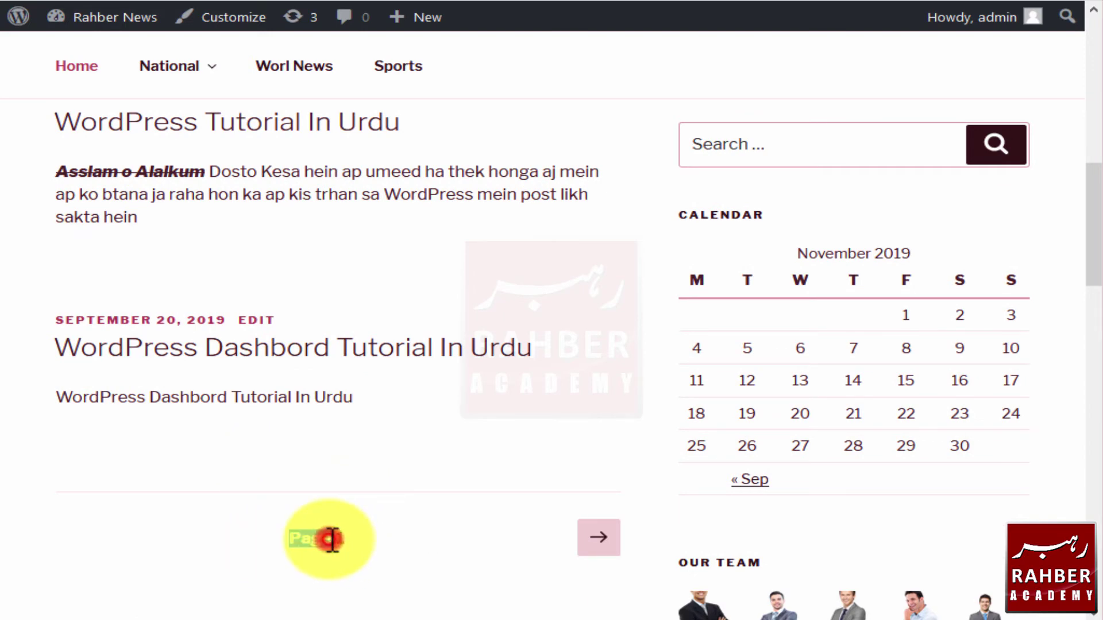
click(419, 537)
scroll(368, 459, up, 3)
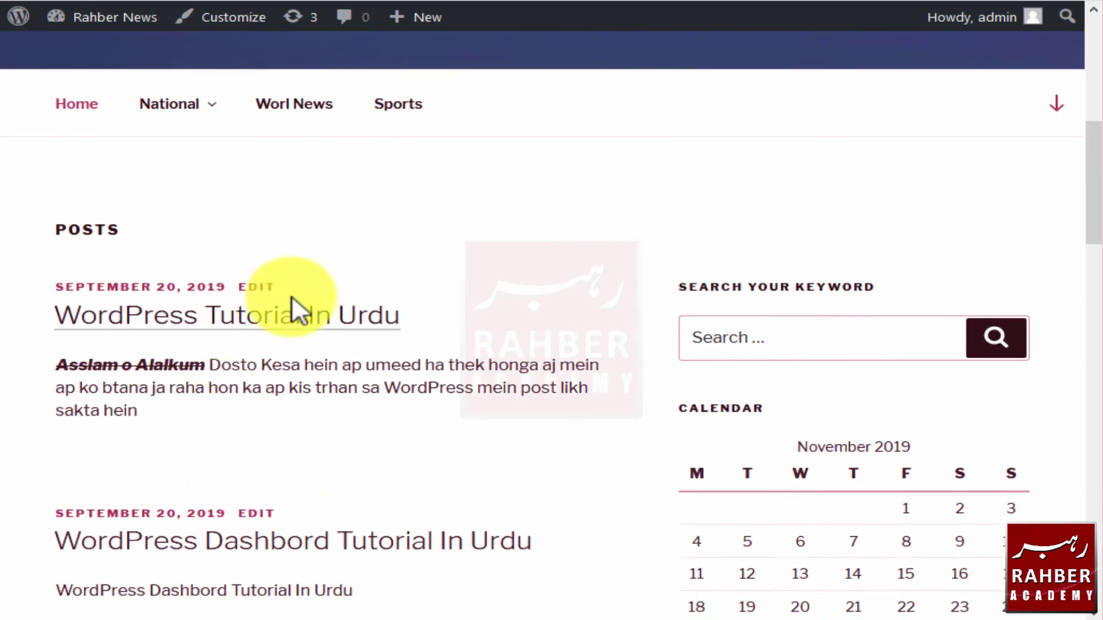
scroll(378, 340, down, 6)
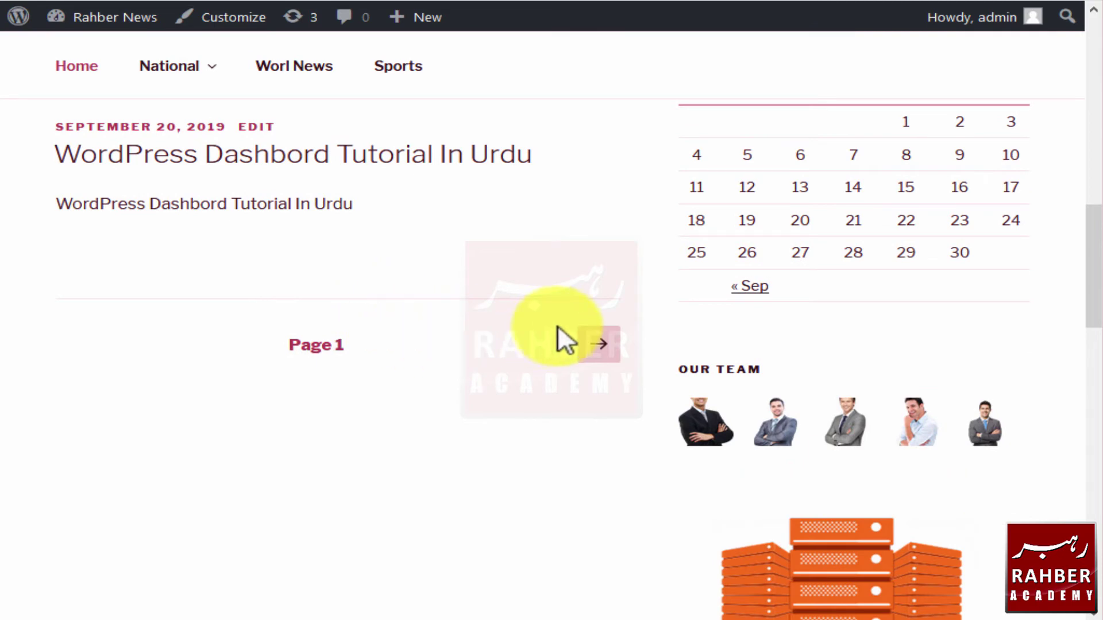
- Open the second page of posts, examine its listing, and return to the first page
click(599, 351)
scroll(352, 384, down, 5)
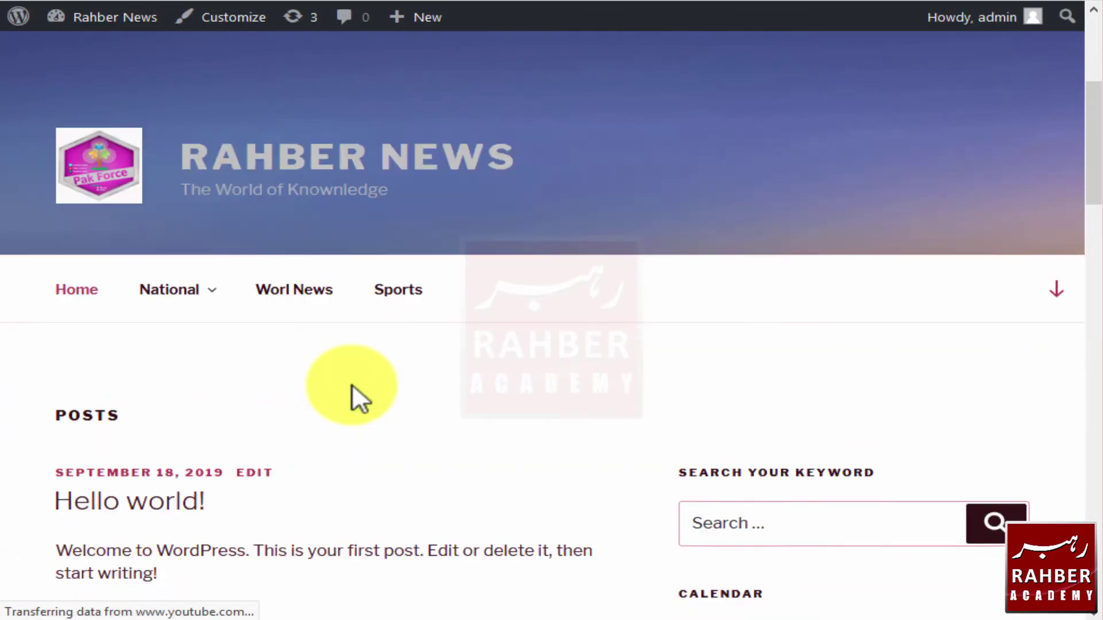
scroll(313, 397, down, 6)
scroll(310, 396, up, 3)
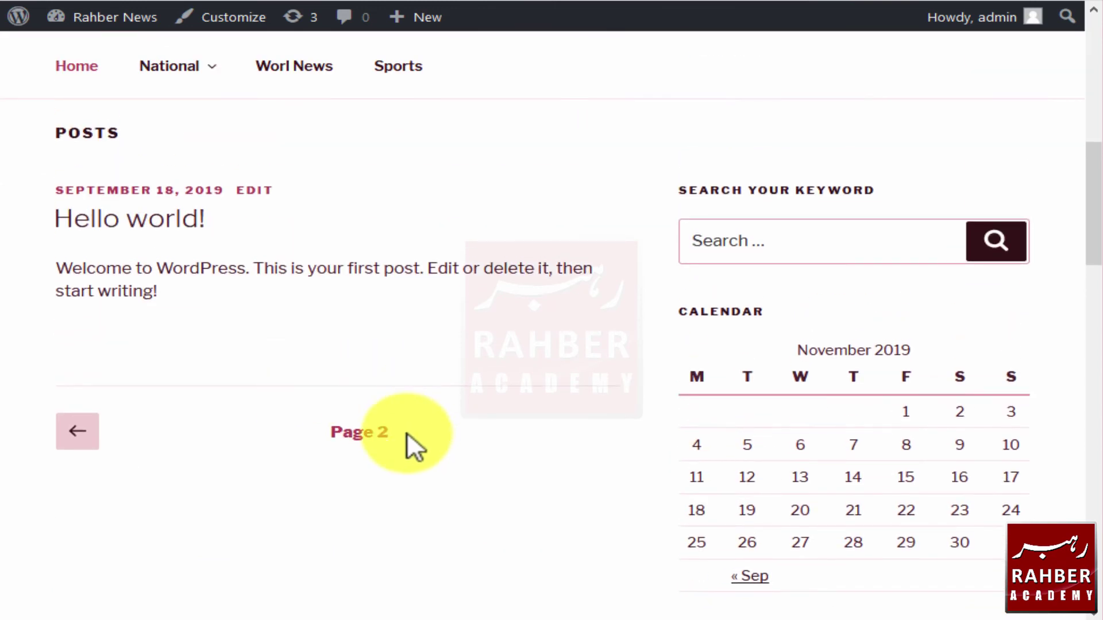
scroll(172, 433, up, 2)
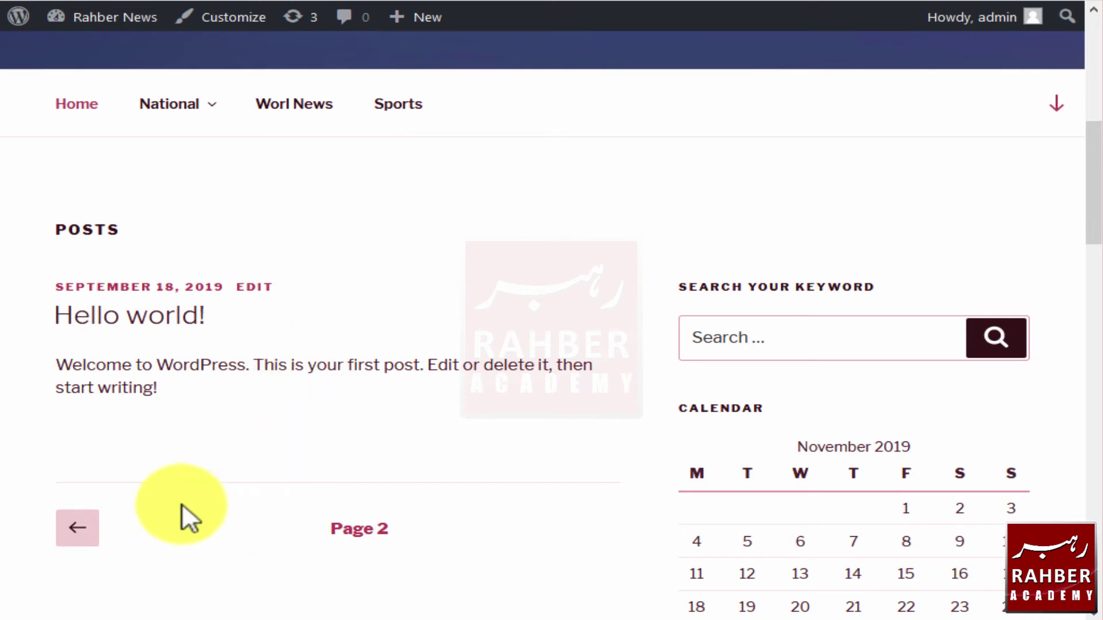
click(80, 533)
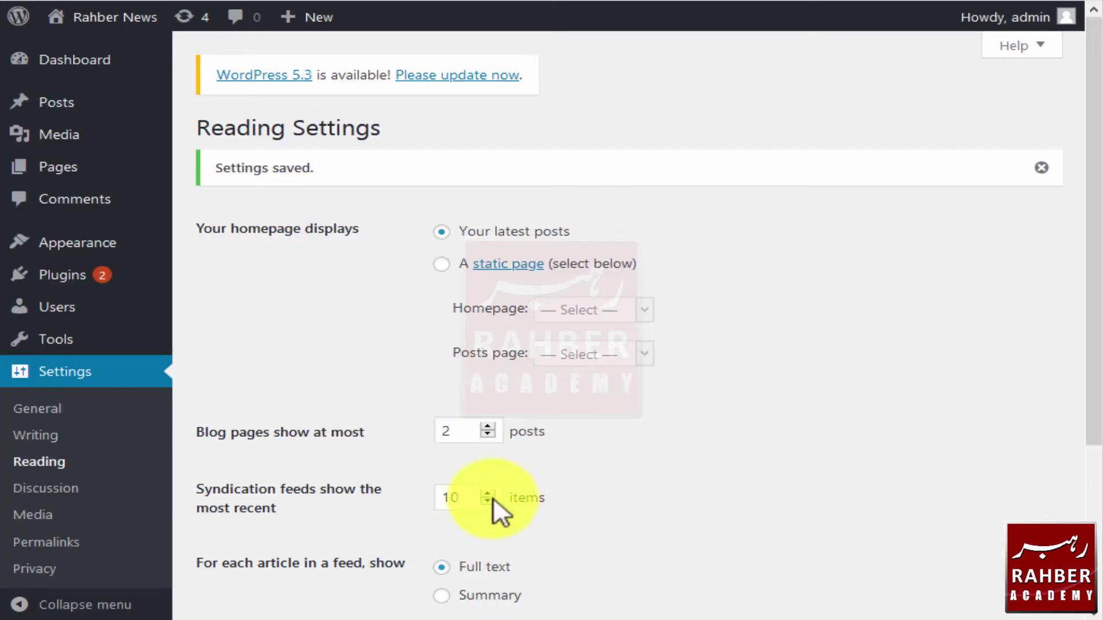
- Set the maximum number of posts shown on blog pages to 10
click(485, 425)
click(485, 425)
click(485, 425)
click(485, 425)
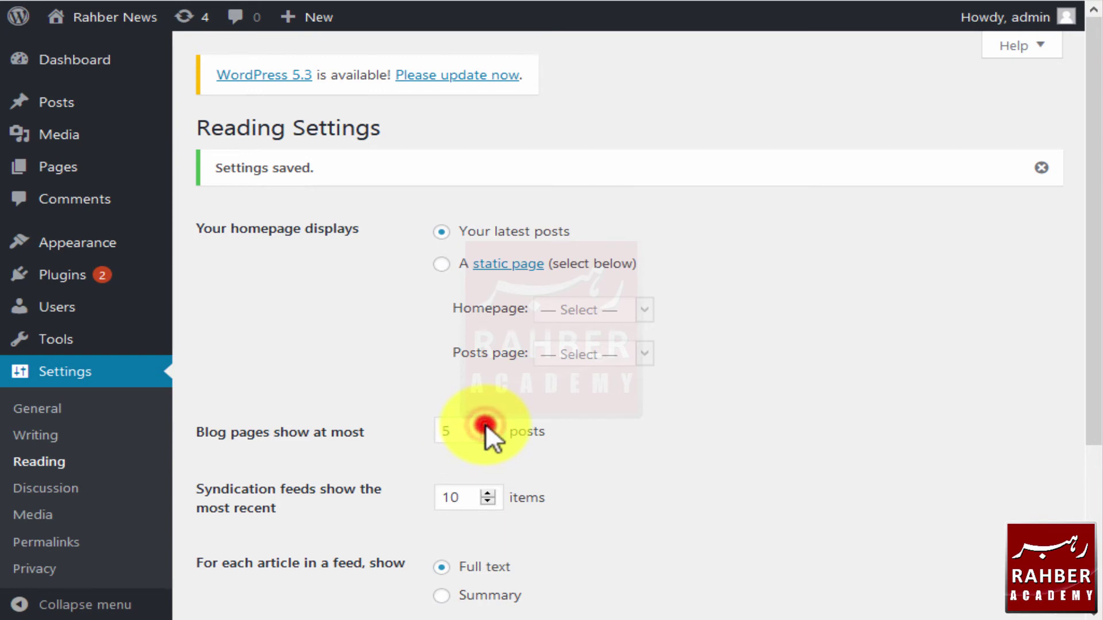
click(485, 425)
click(485, 425)
click(485, 425)
click(485, 425)
click(485, 425)
click(637, 437)
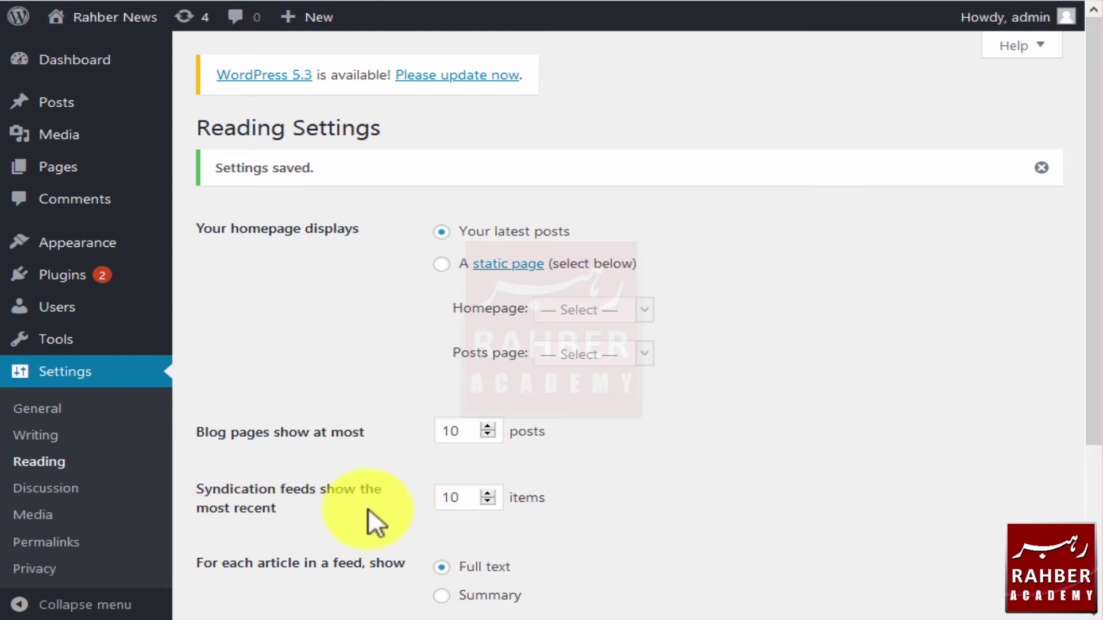
- Review the syndication feed count, feed article display and search engine visibility settings
click(460, 491)
click(382, 426)
scroll(472, 469, down, 3)
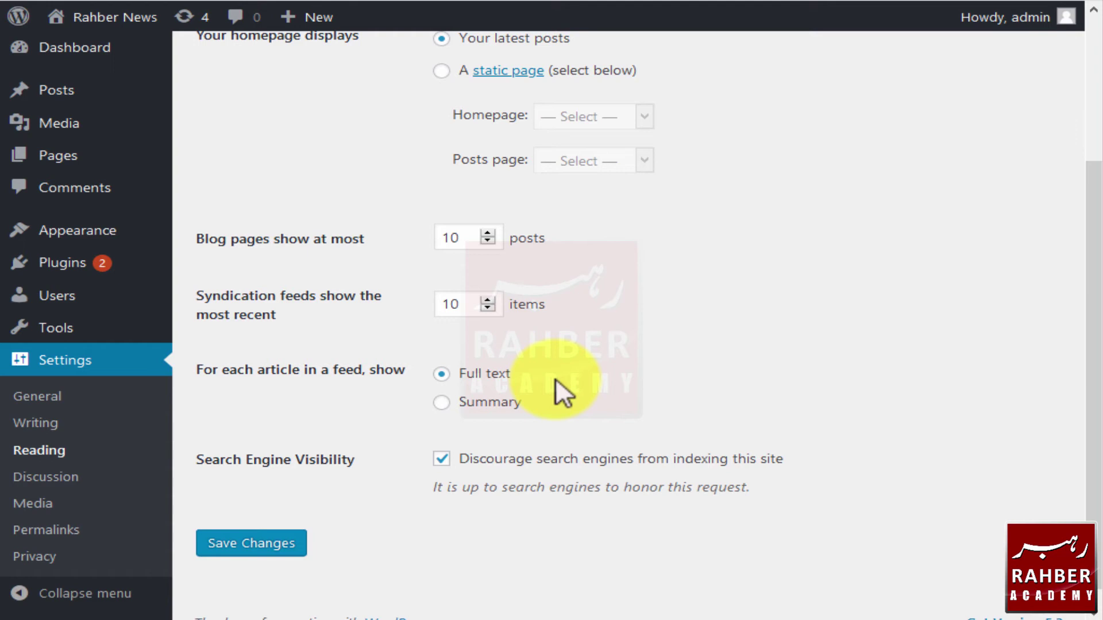
scroll(526, 384, up, 4)
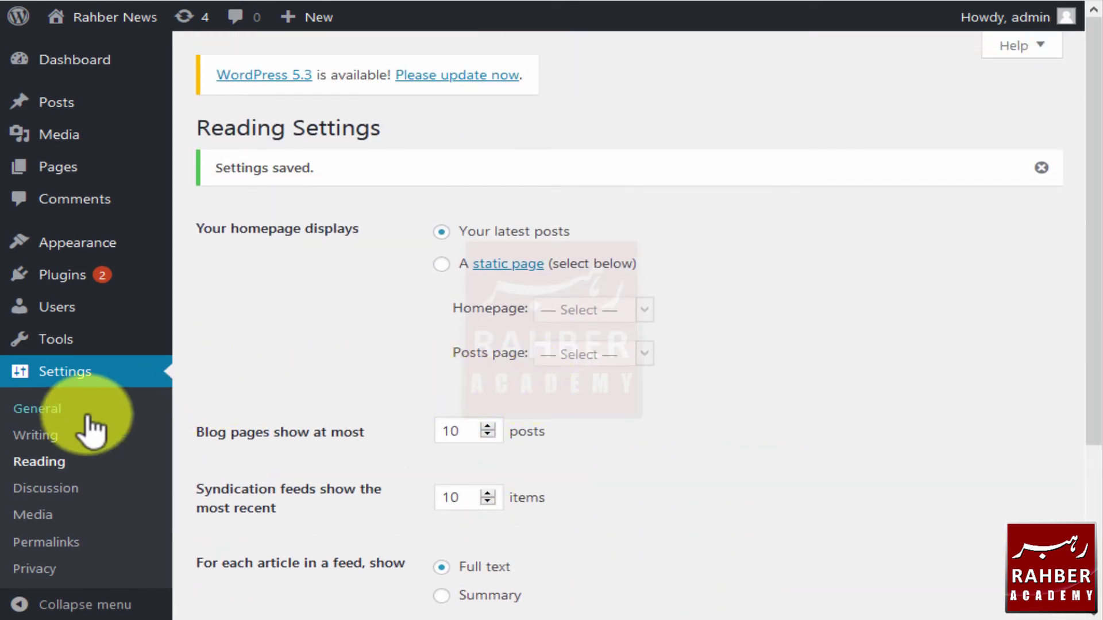
scroll(382, 311, down, 3)
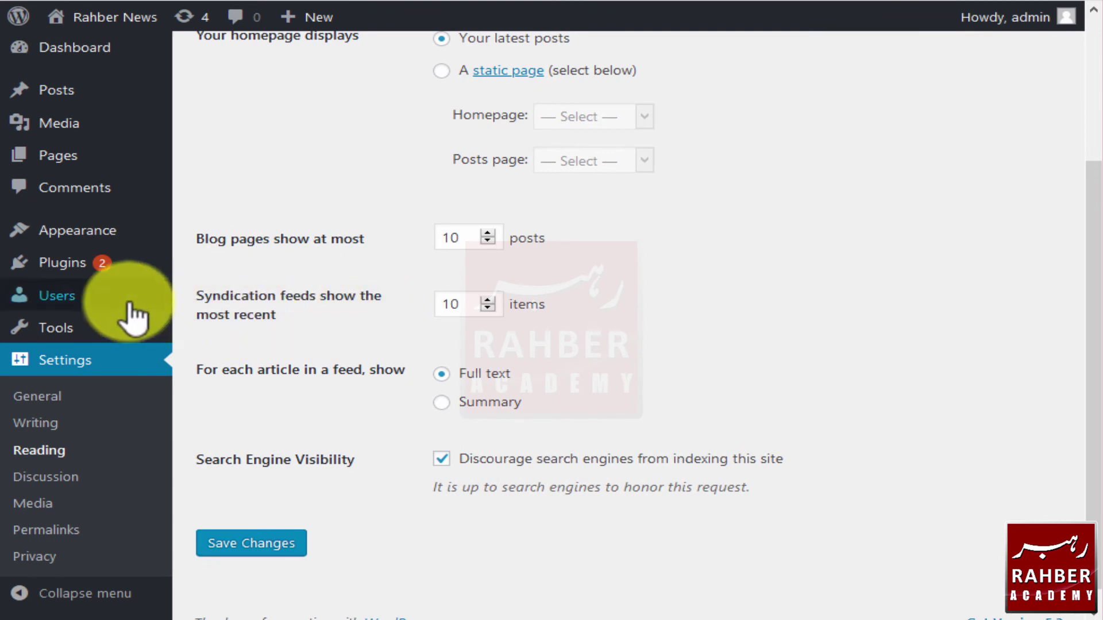
mouse_move(57, 70)
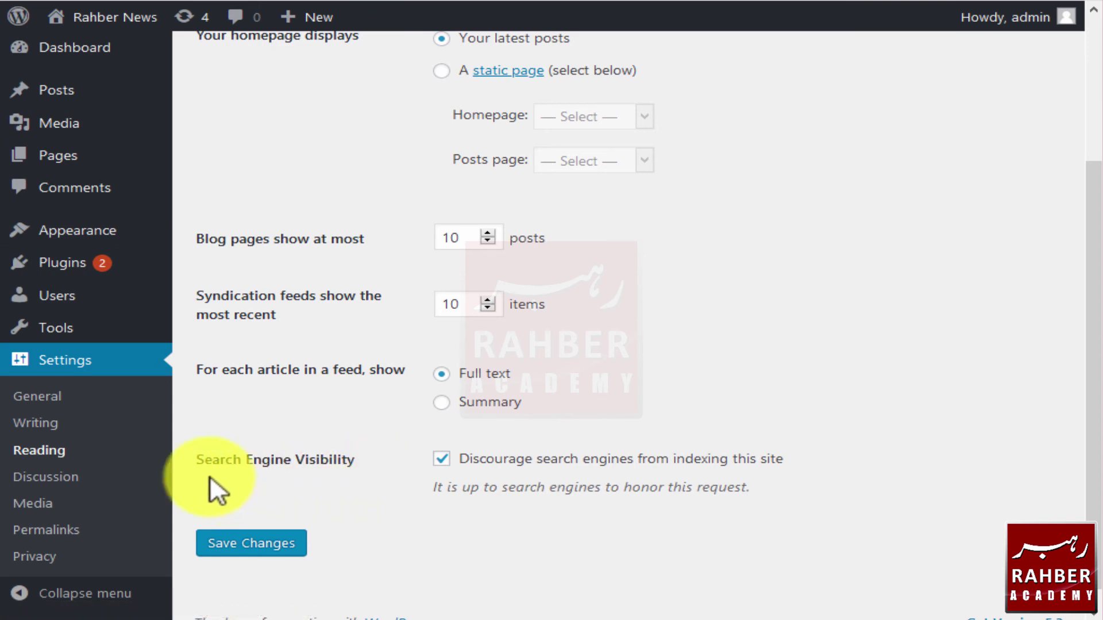
- Toggle the option that discourages search engines from indexing this site and save the reading settings
click(441, 459)
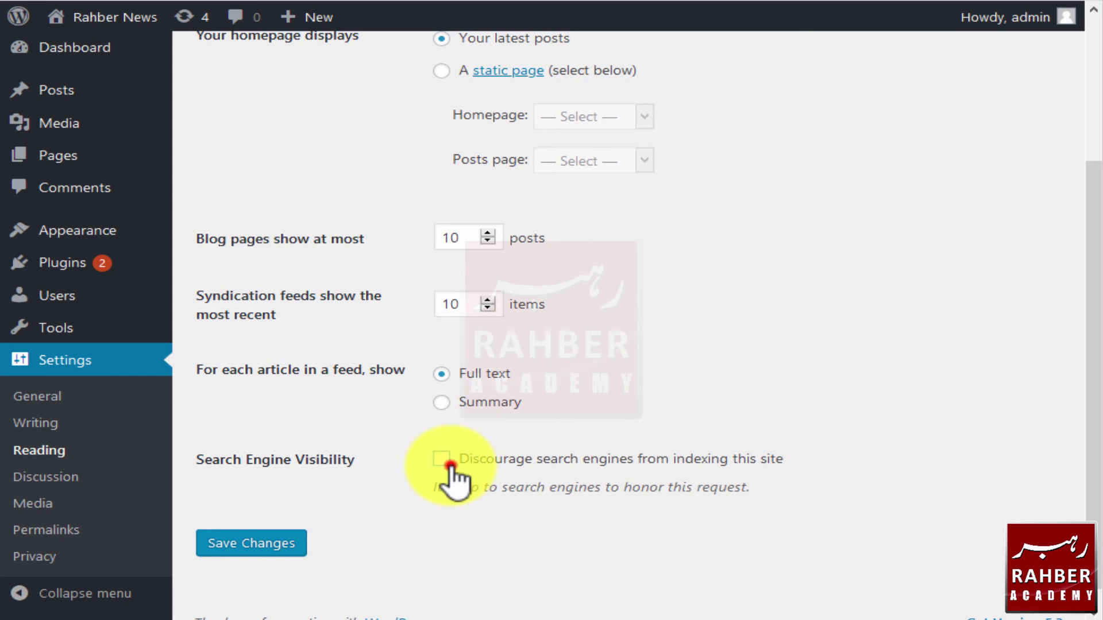
click(452, 466)
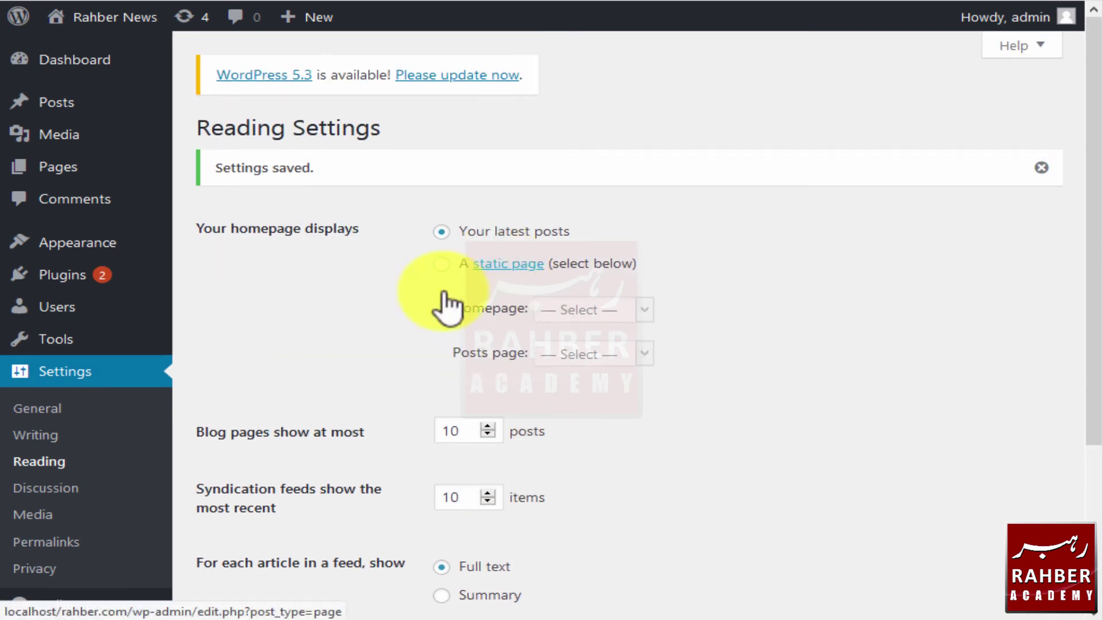
- Open the Discussion settings and review the article, comment, moderation, blacklist and default avatar options
click(87, 486)
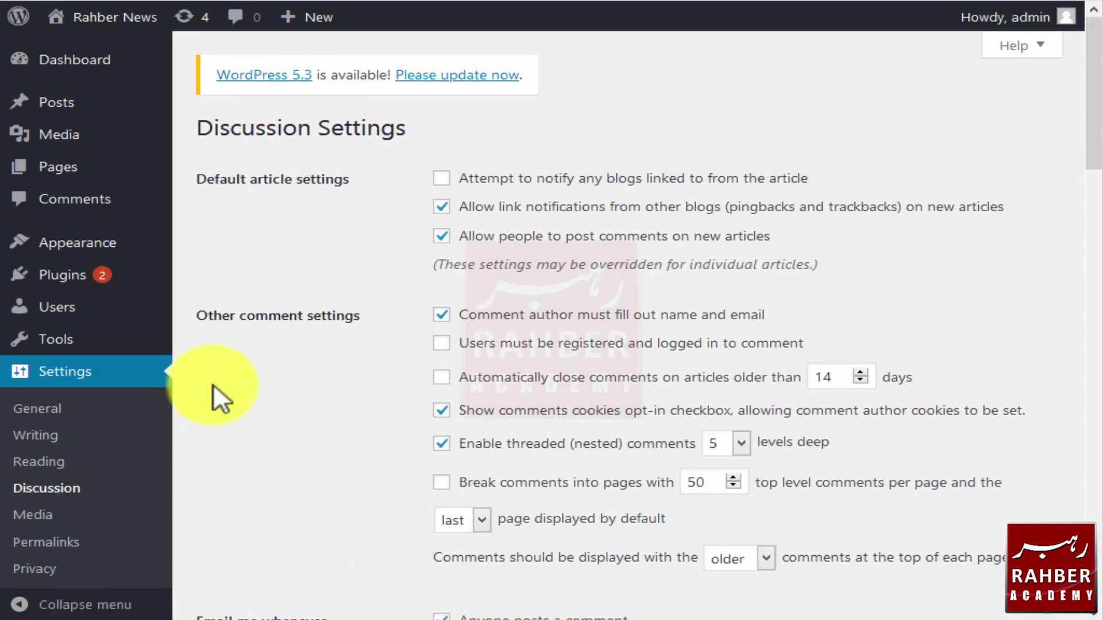
scroll(388, 212, down, 8)
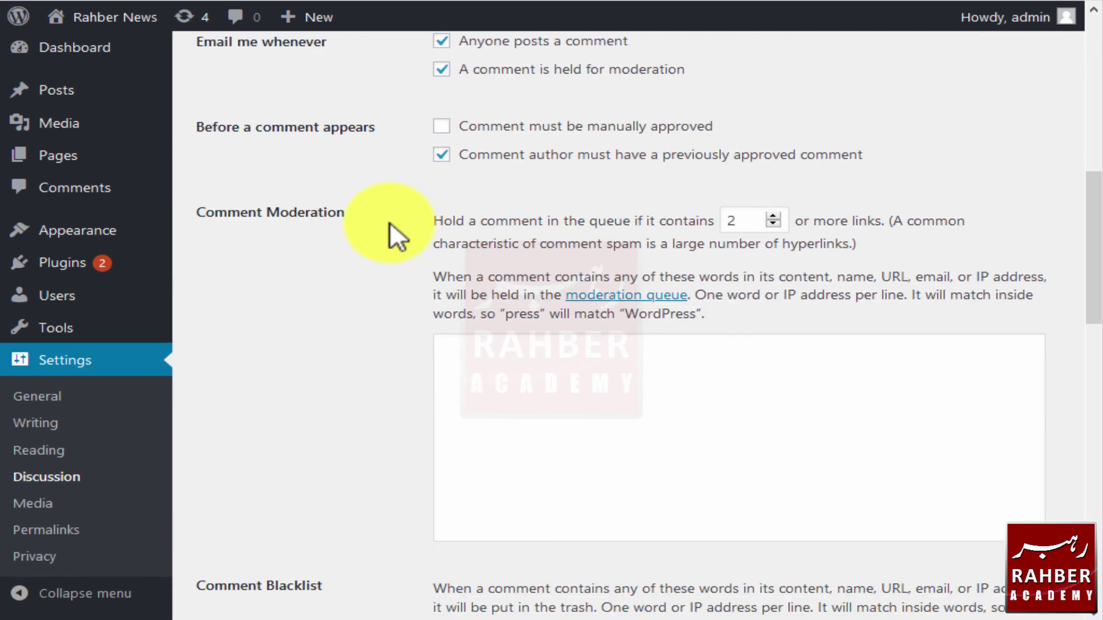
scroll(389, 224, down, 4)
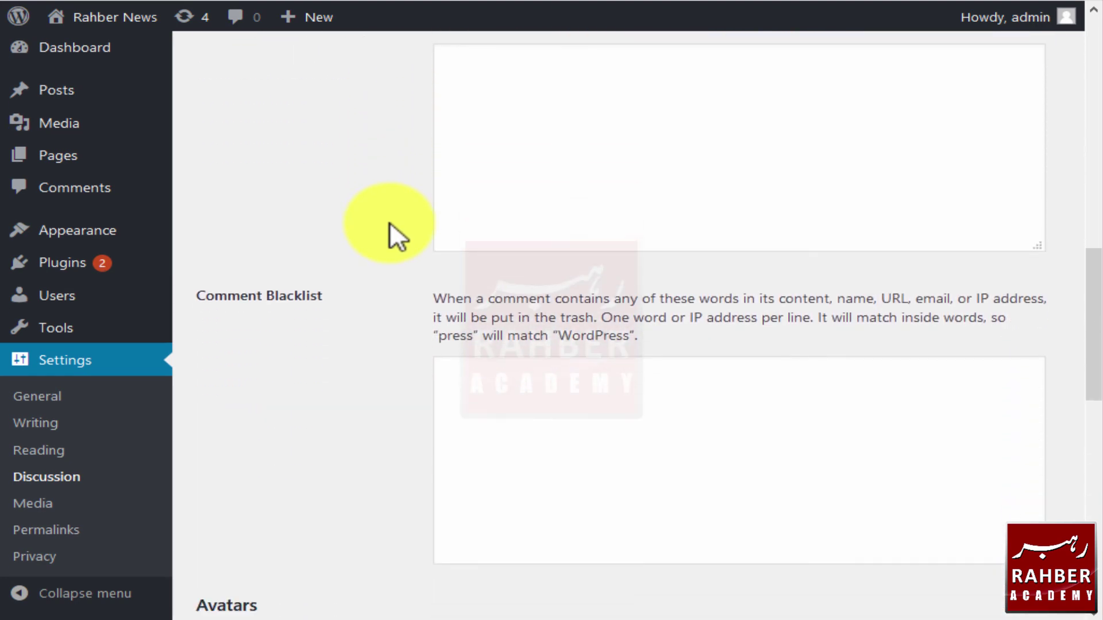
scroll(390, 222, down, 10)
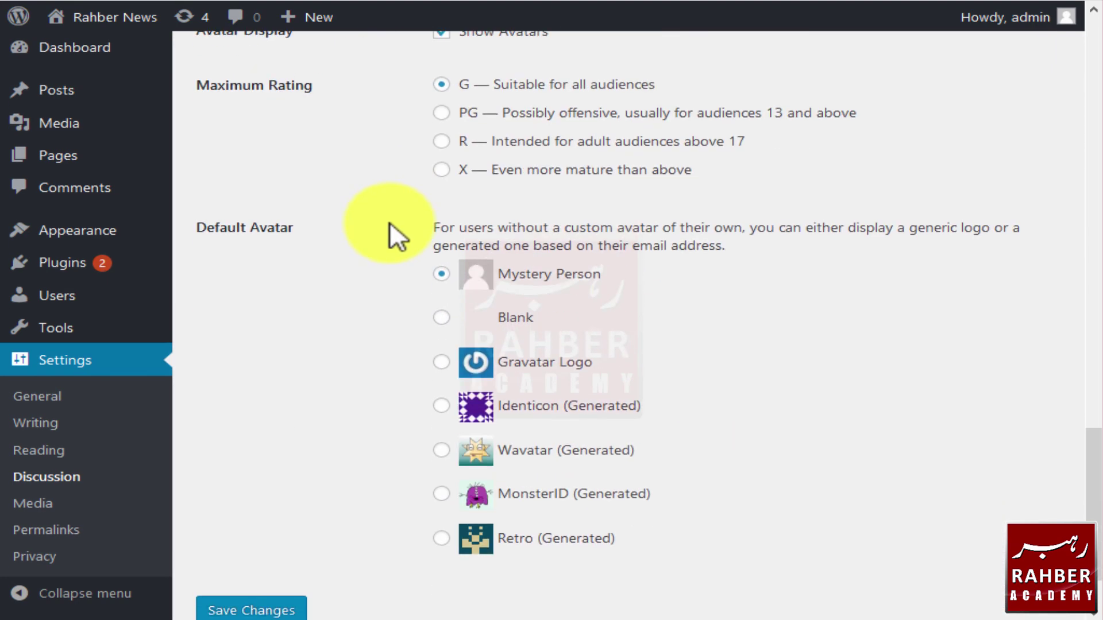
scroll(389, 222, up, 4)
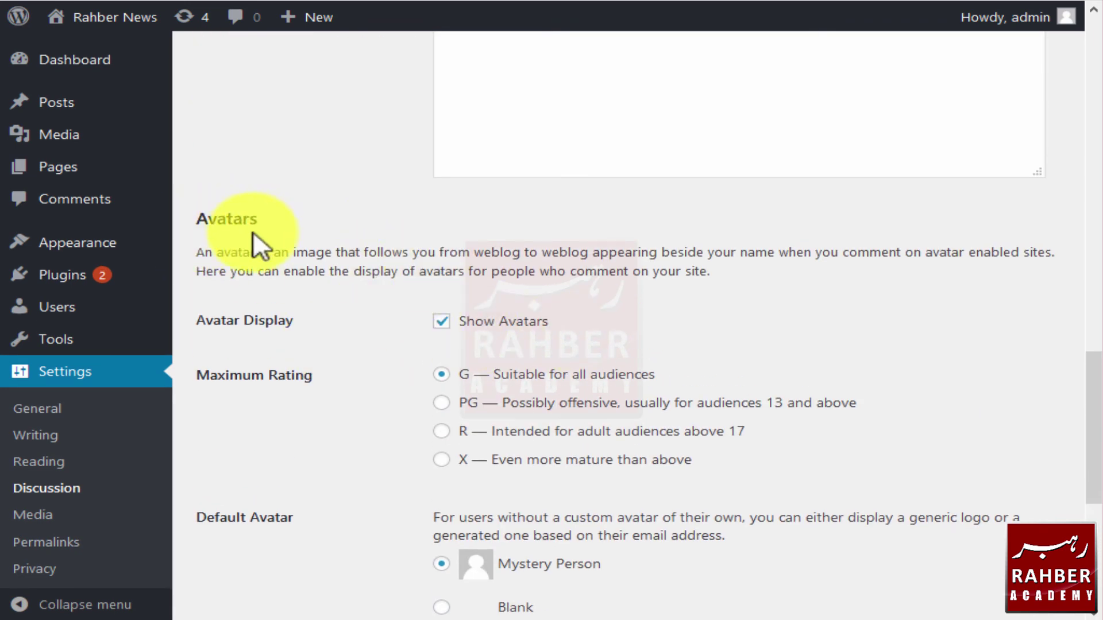
scroll(403, 371, down, 3)
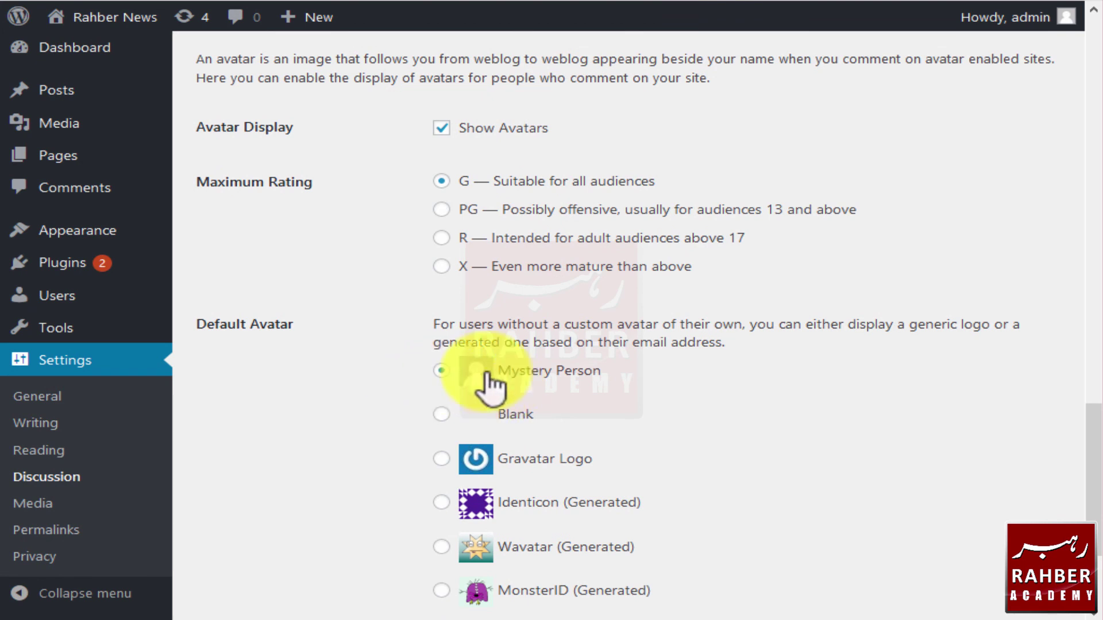
mouse_move(1071, 18)
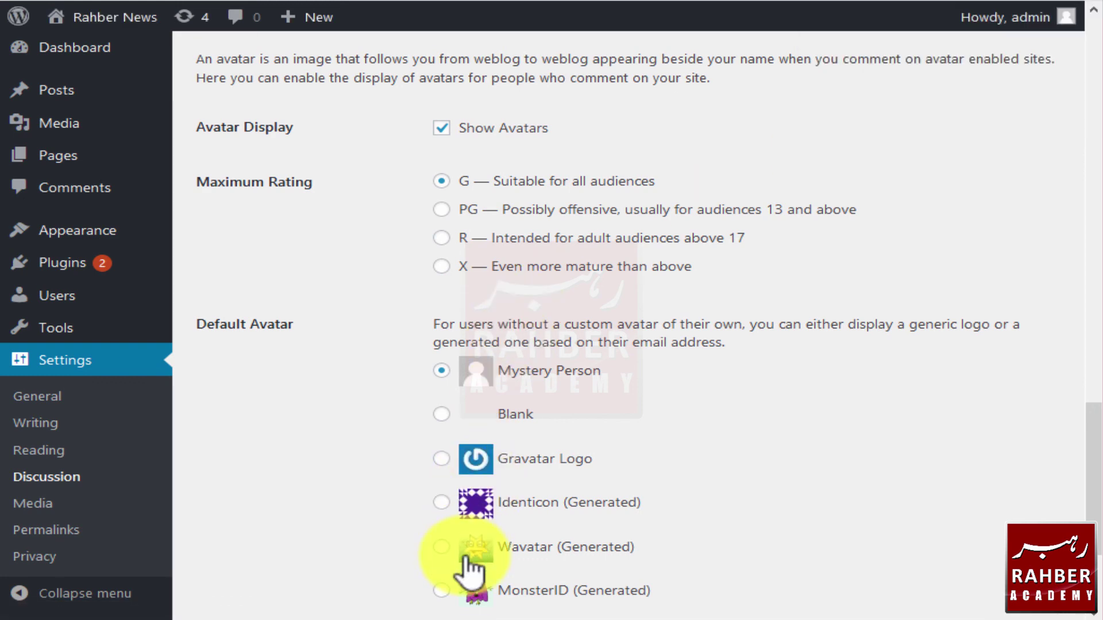
scroll(467, 569, down, 3)
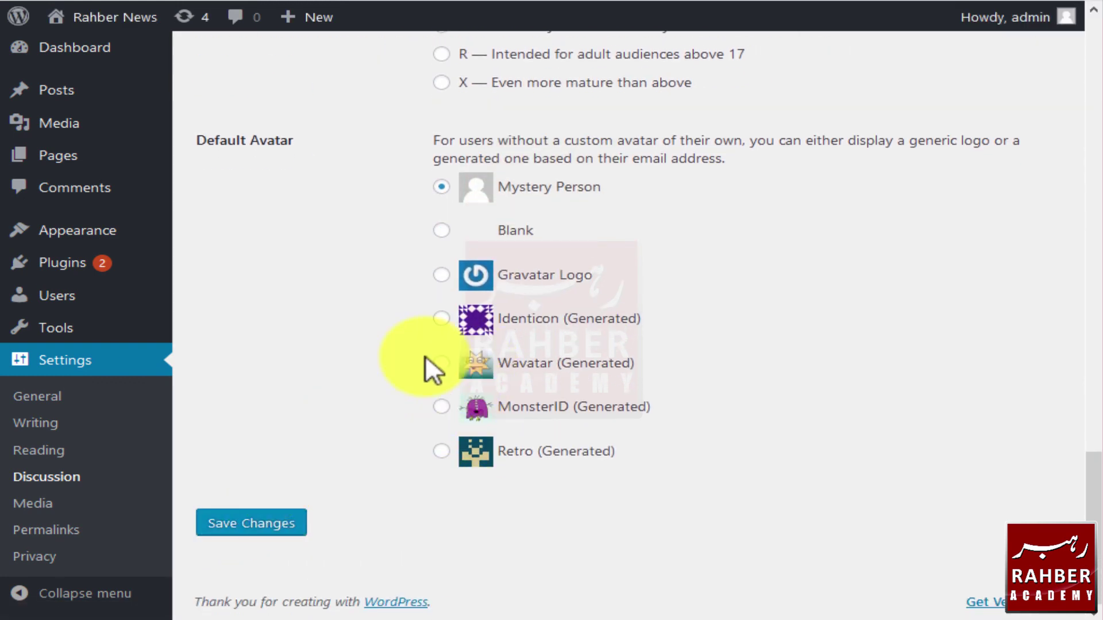
scroll(425, 355, up, 10)
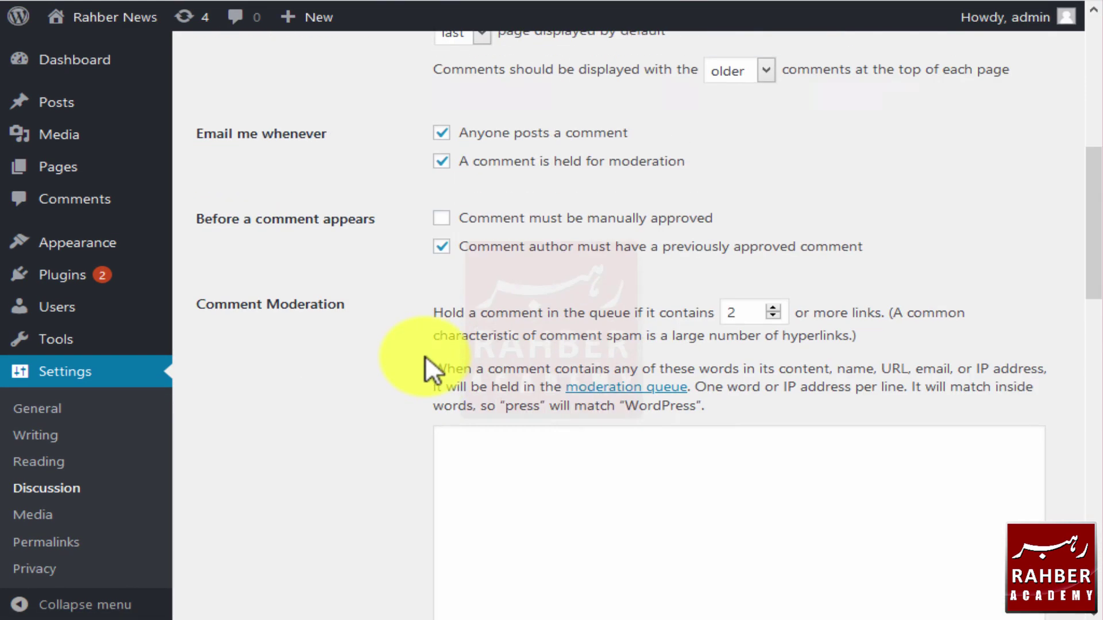
scroll(425, 356, up, 2)
scroll(425, 355, up, 4)
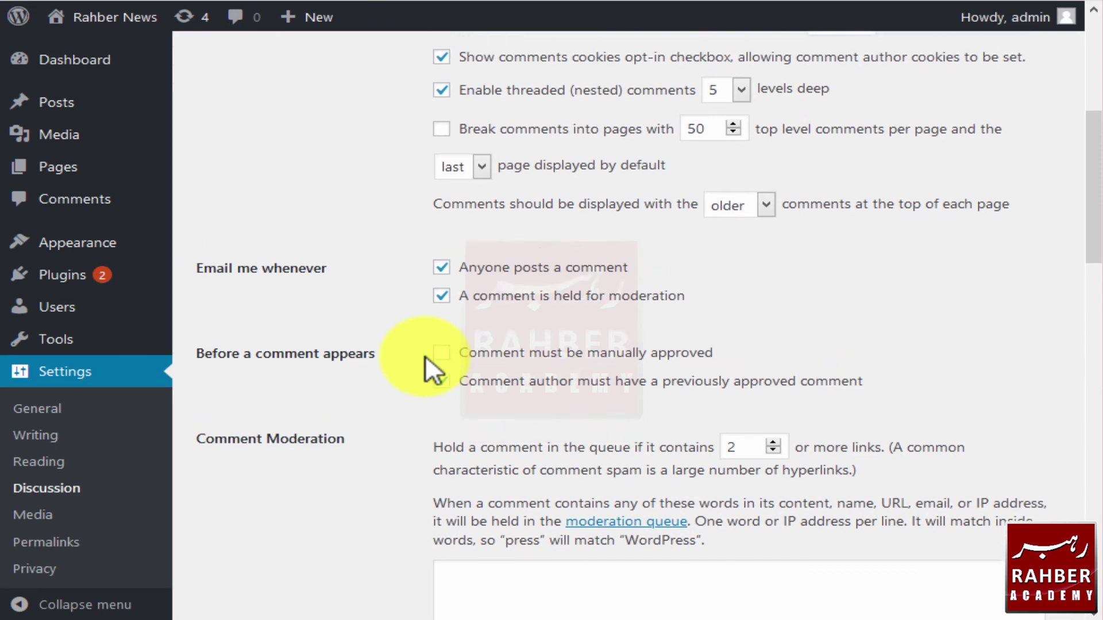
scroll(425, 355, up, 2)
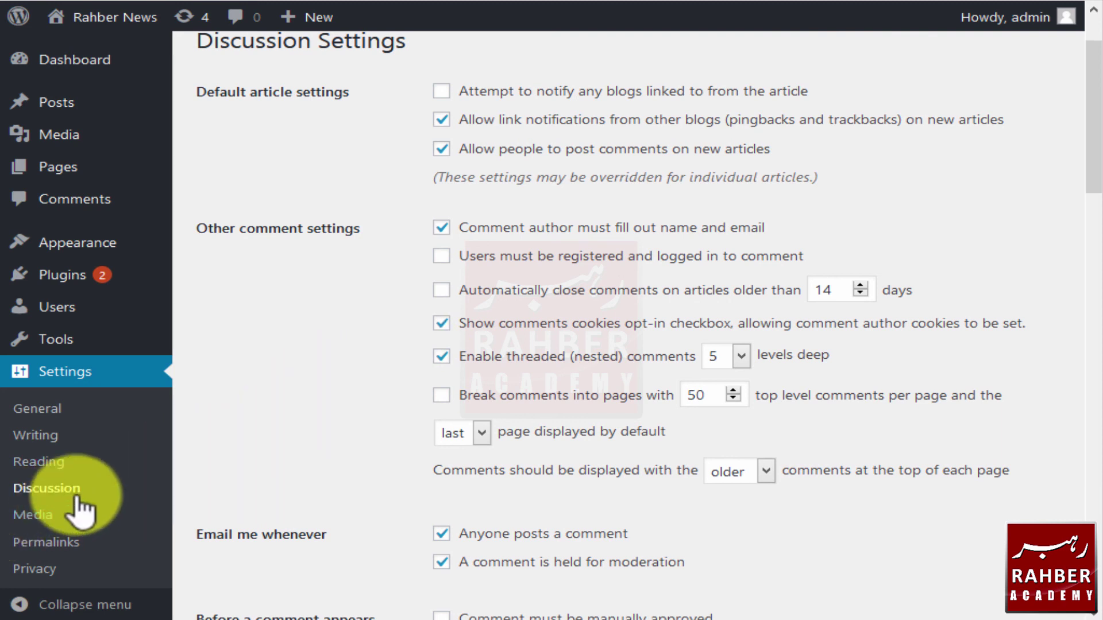
- Open the Media settings to view the image size options
click(55, 515)
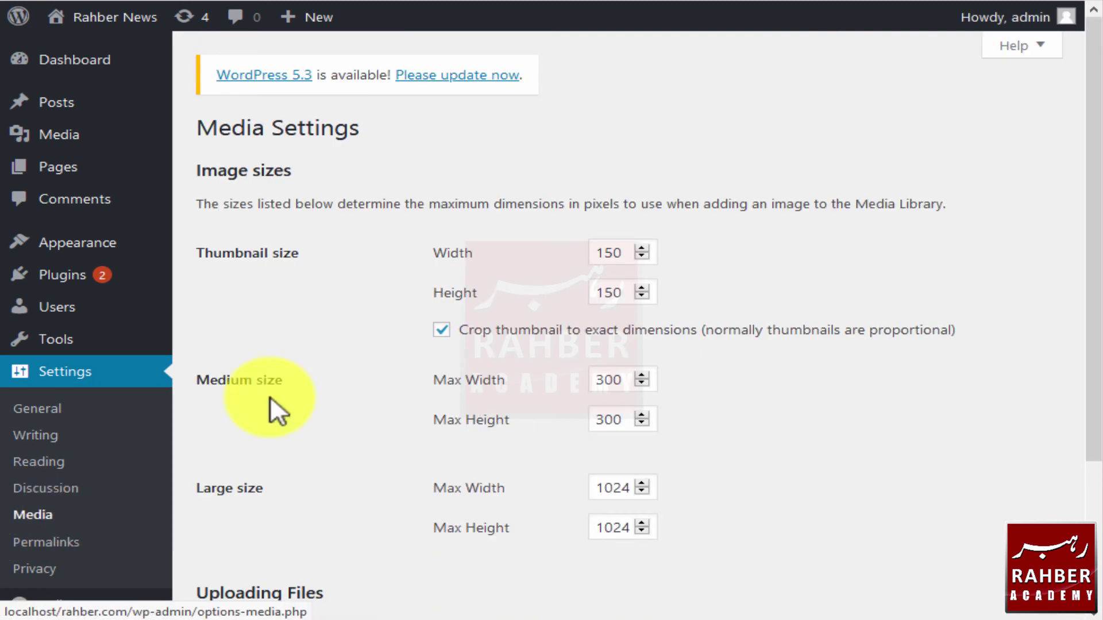